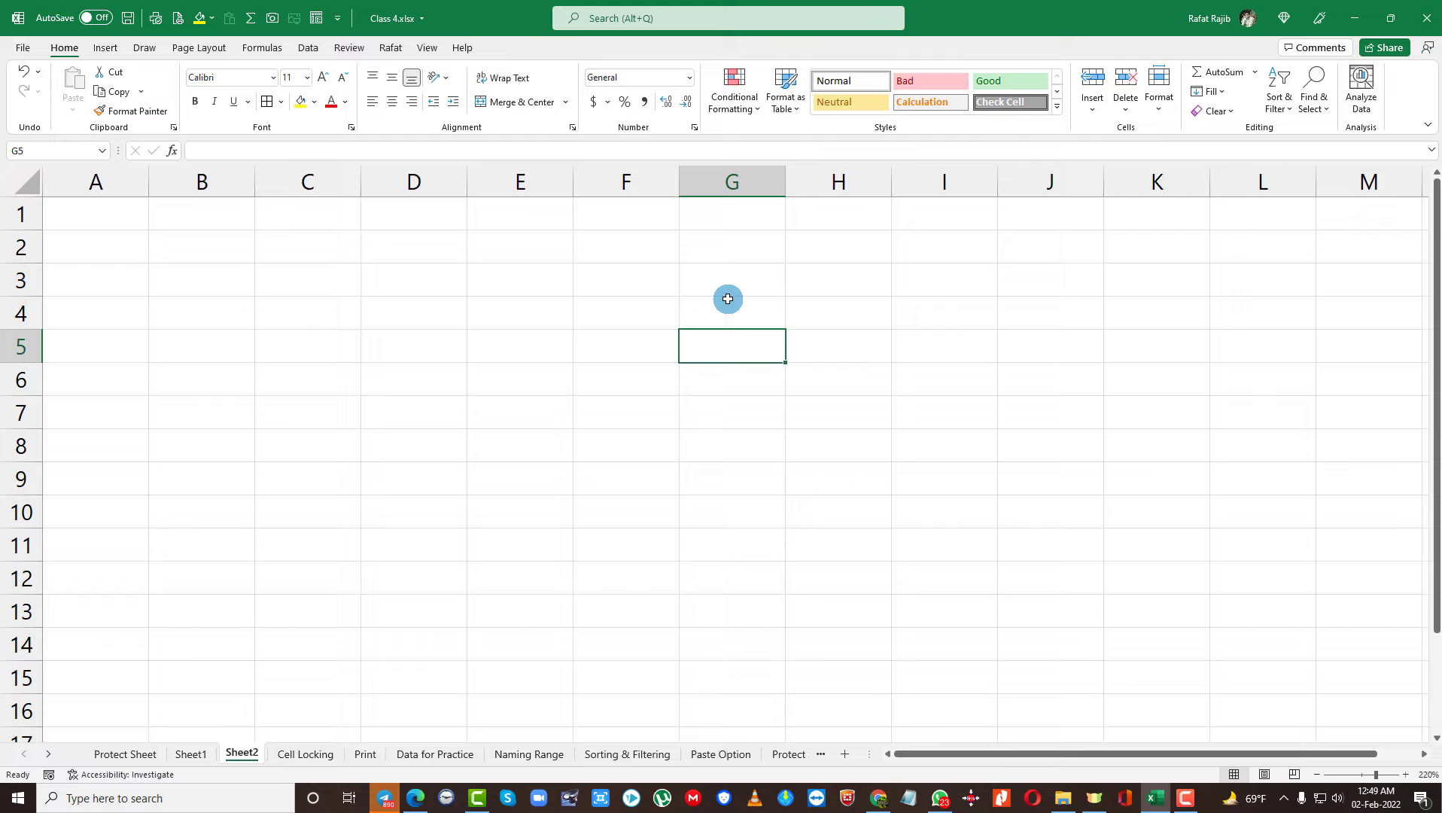
- Enter A in cell F3 and try filling it down to F9, undoing the fill
click(642, 276)
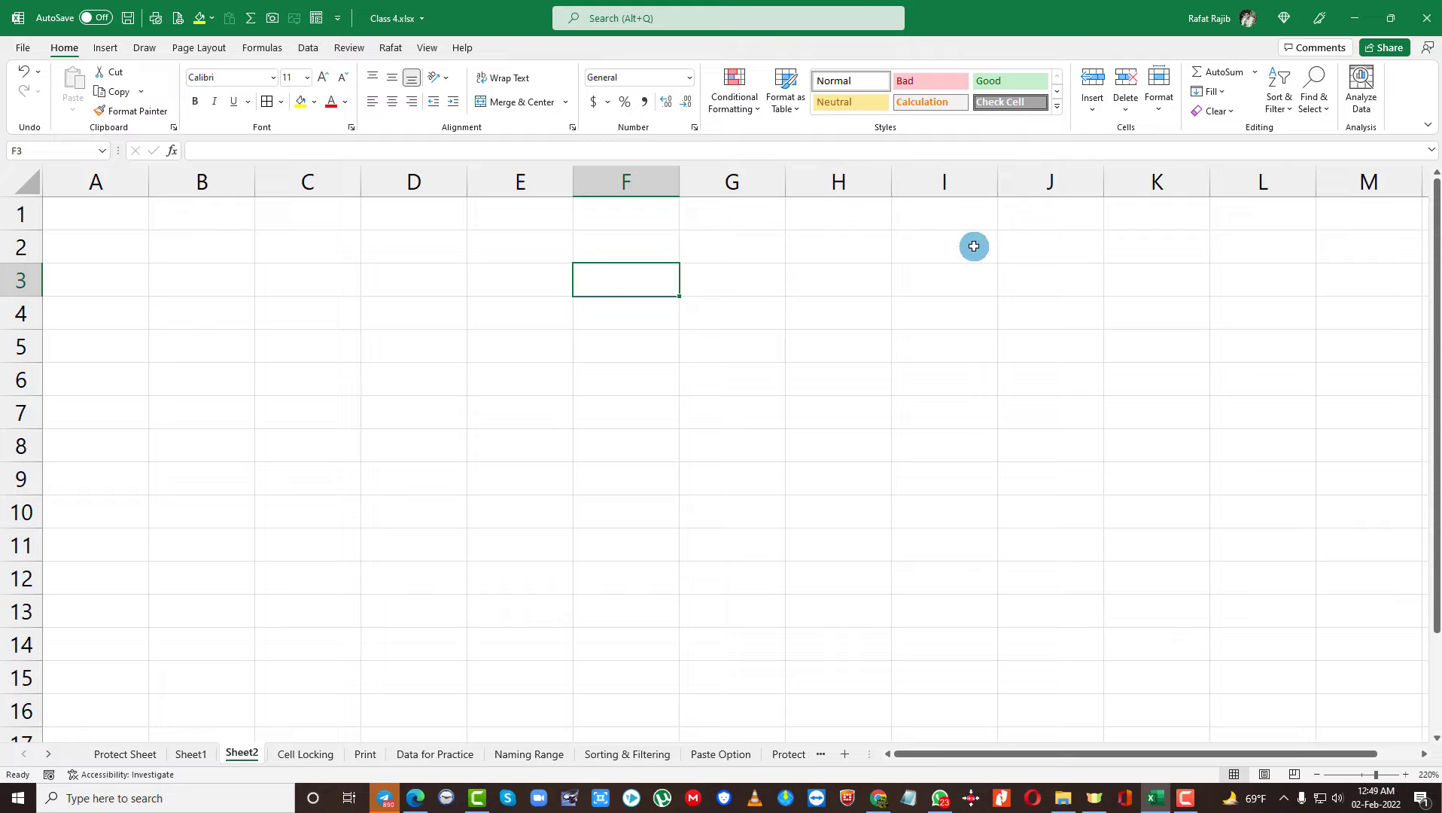
text(A)
click(660, 350)
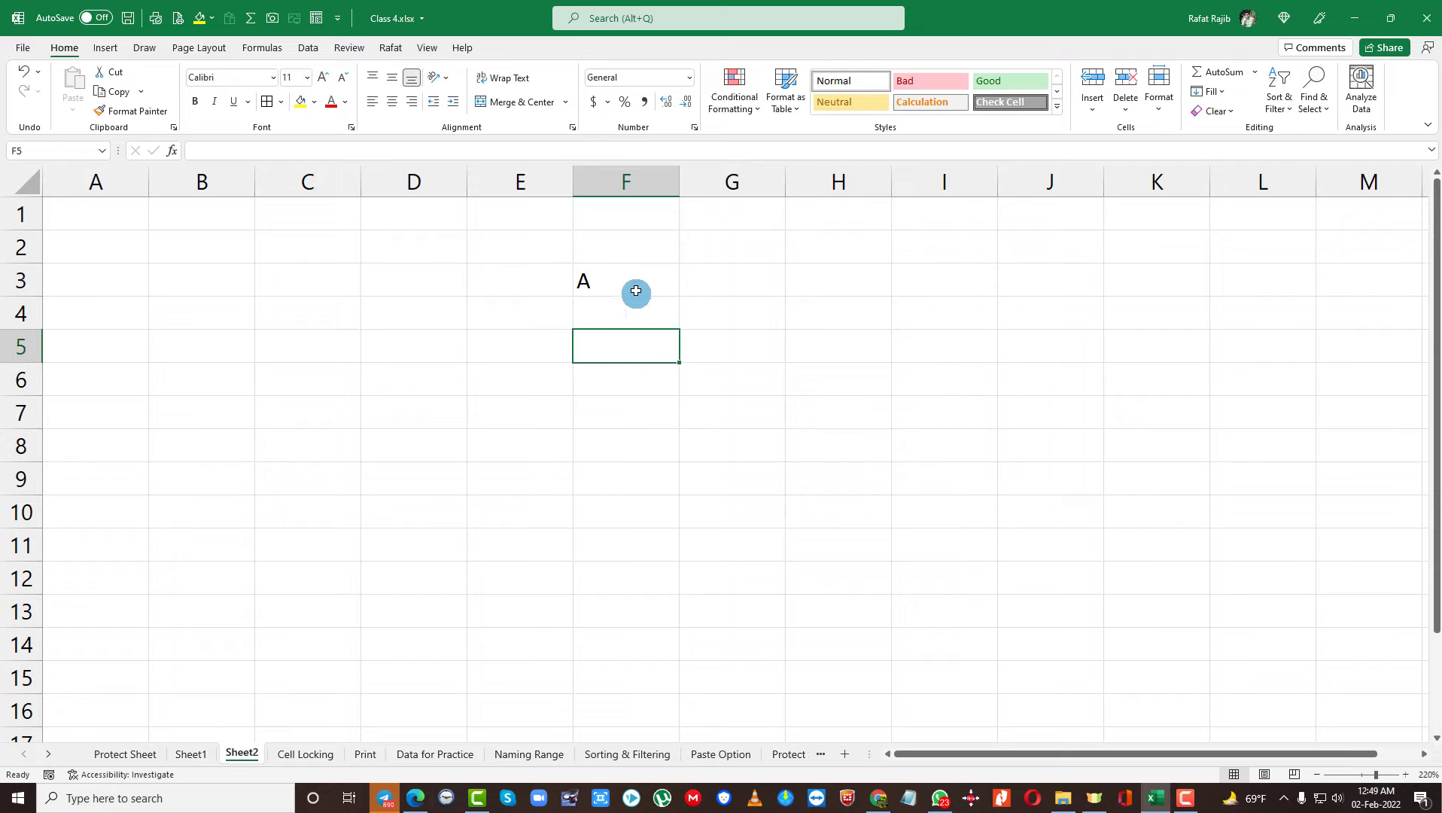
click(638, 293)
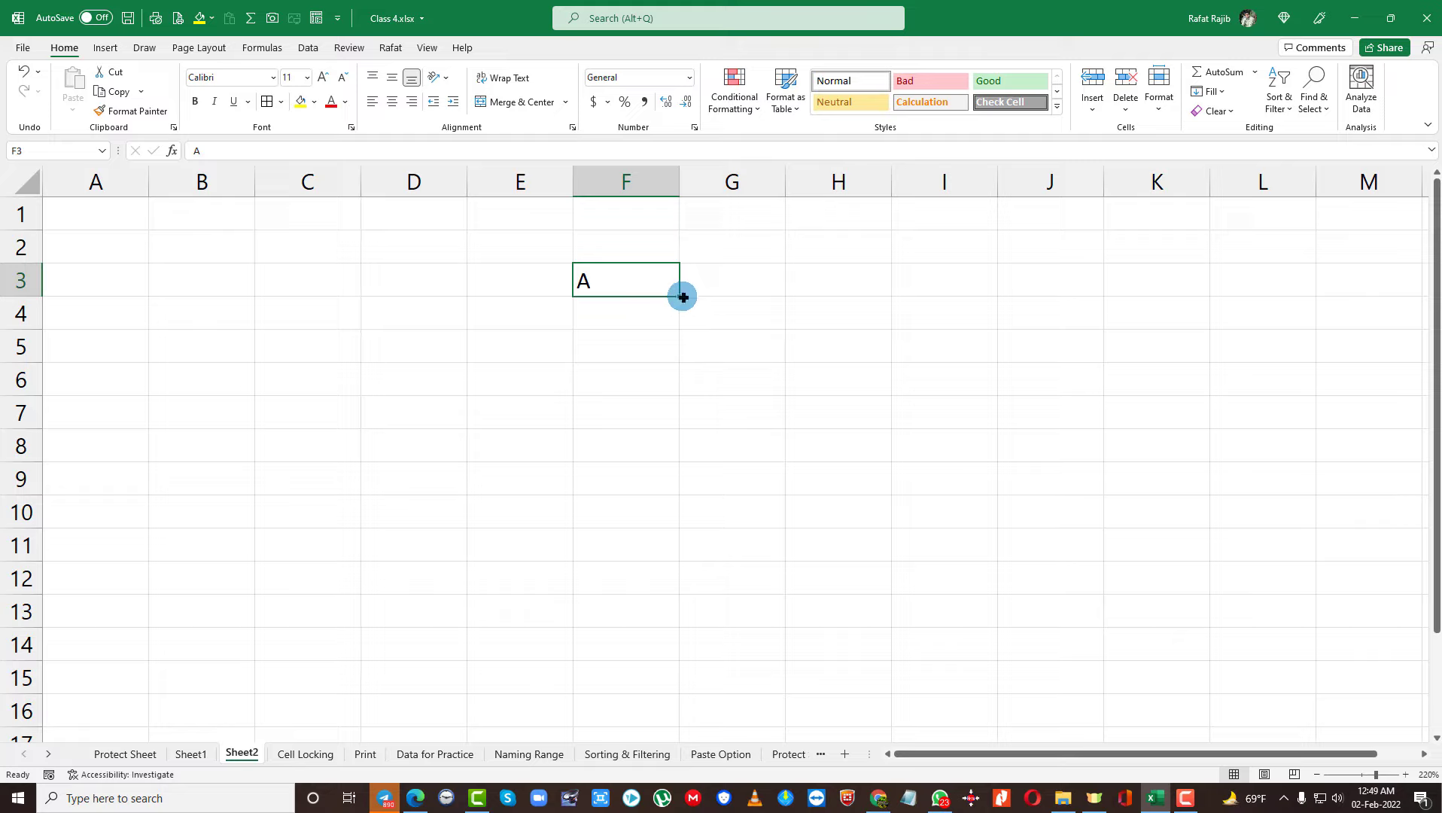
drag(683, 297, 682, 503)
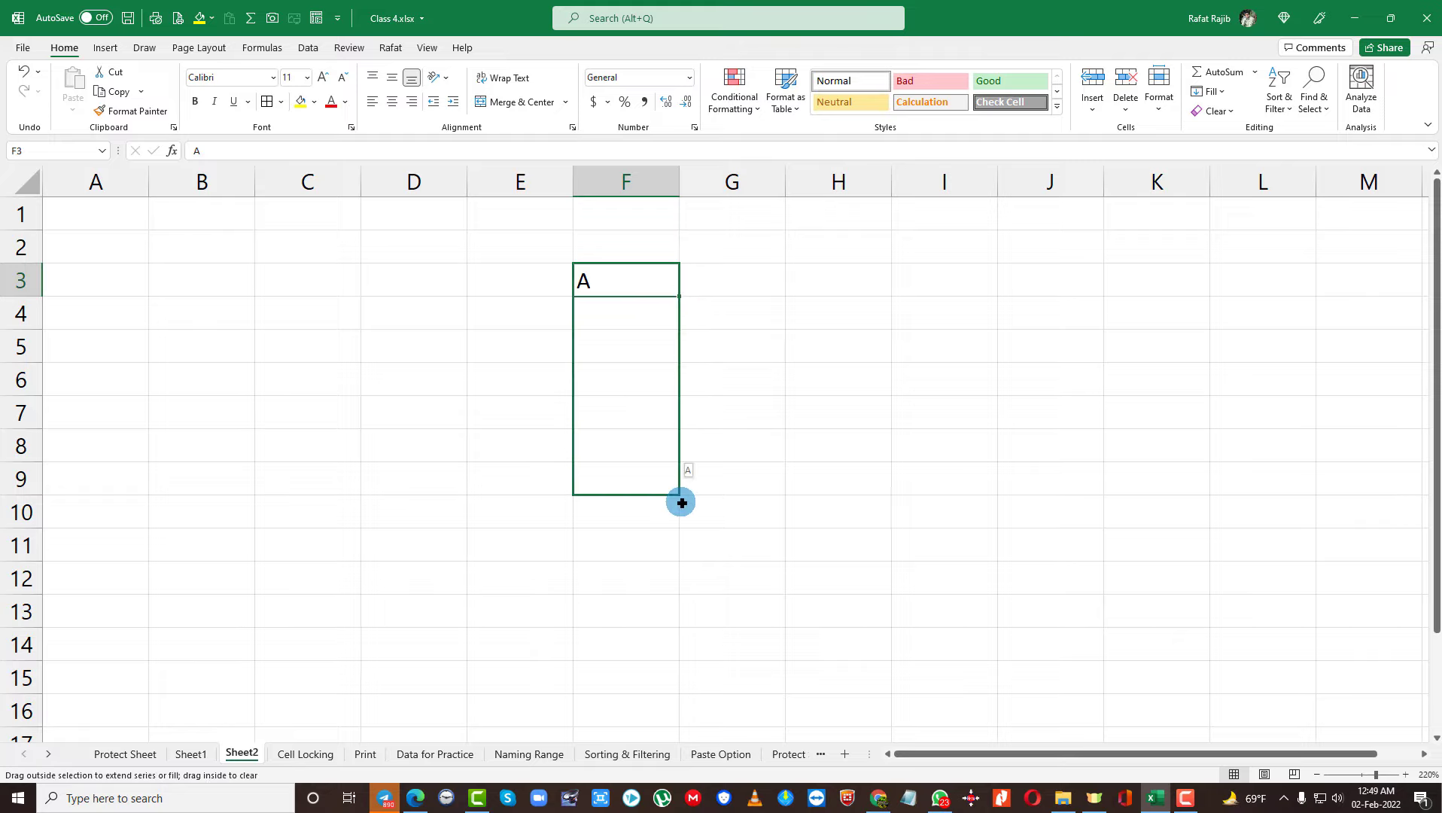
drag(681, 504, 680, 500)
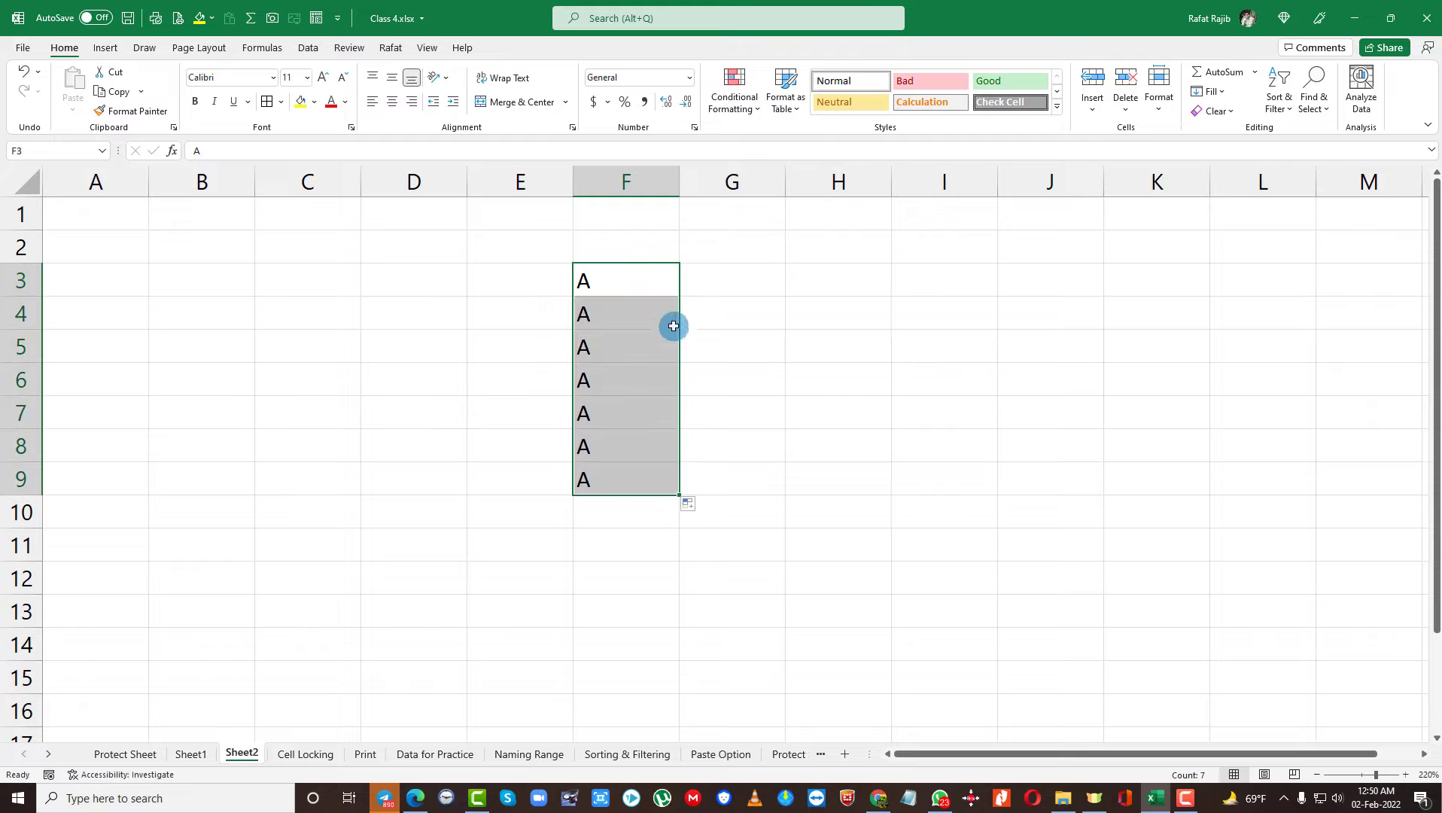
key(ctrl+z)
- Enter 1 in cell F3 and fill it down to F9 as a number series
text(1)
click(671, 289)
drag(676, 296, 680, 503)
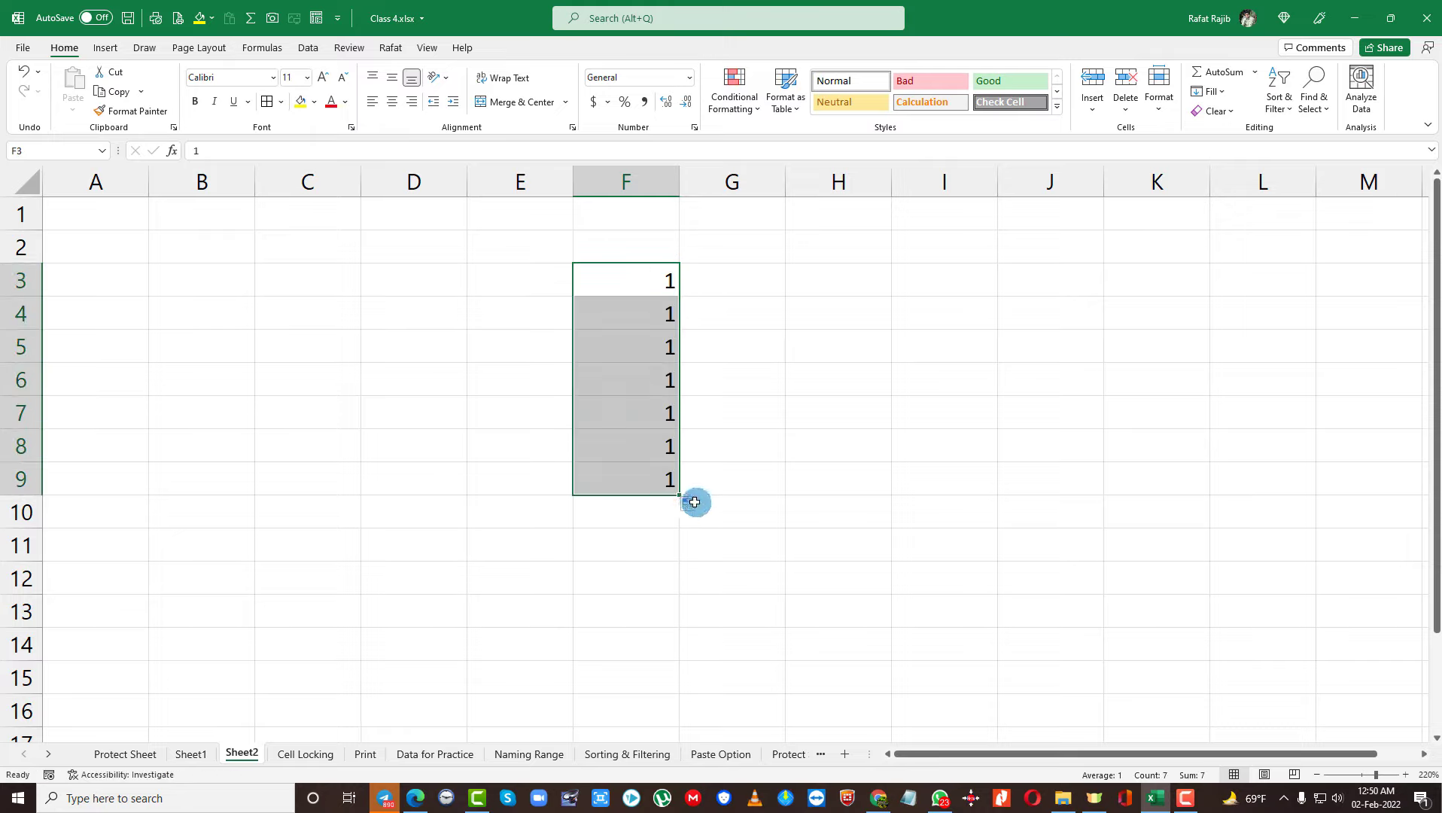
click(690, 505)
click(716, 541)
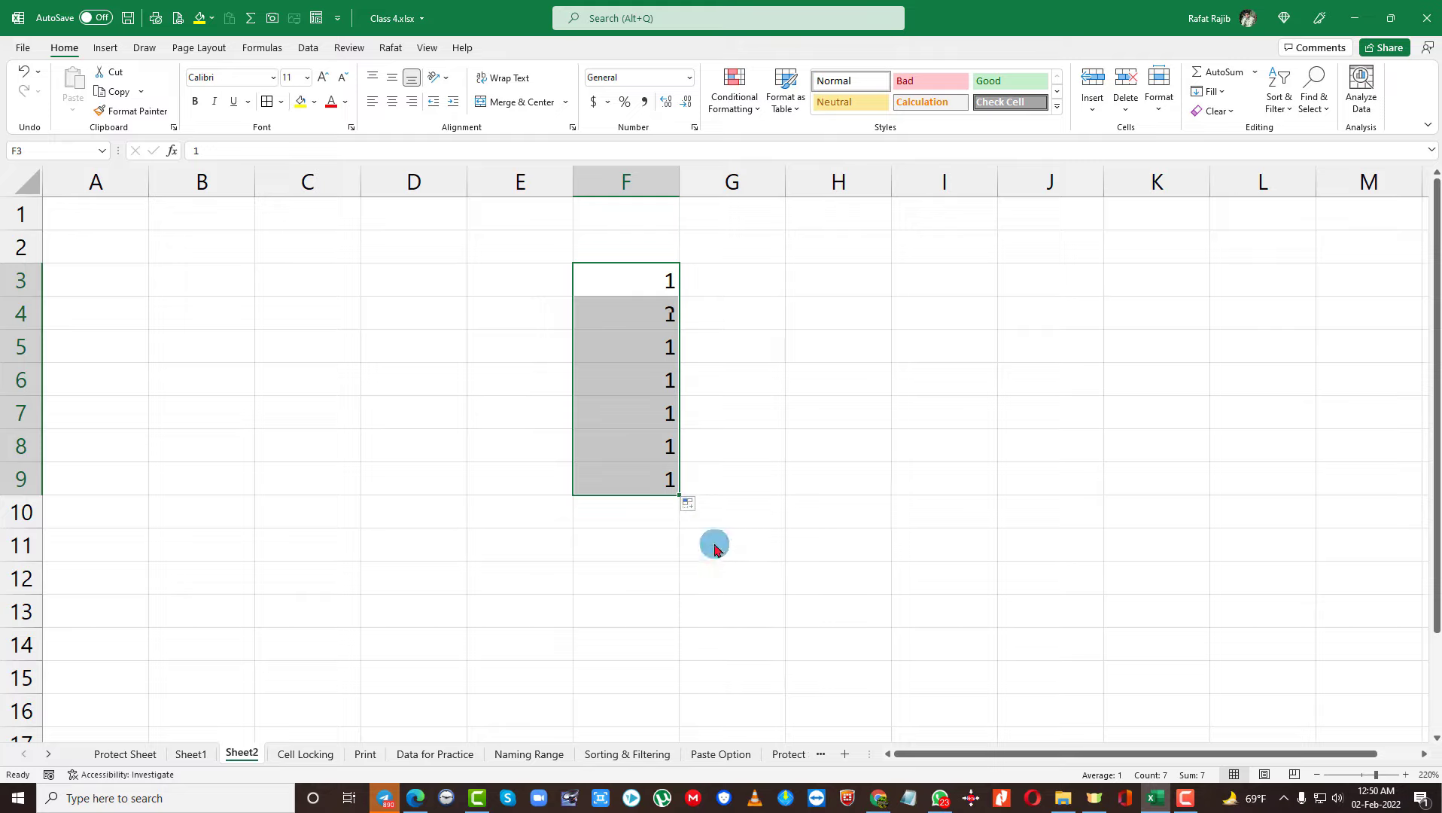
- Clear the number series from cells F3 to F9
drag(660, 280, 654, 475)
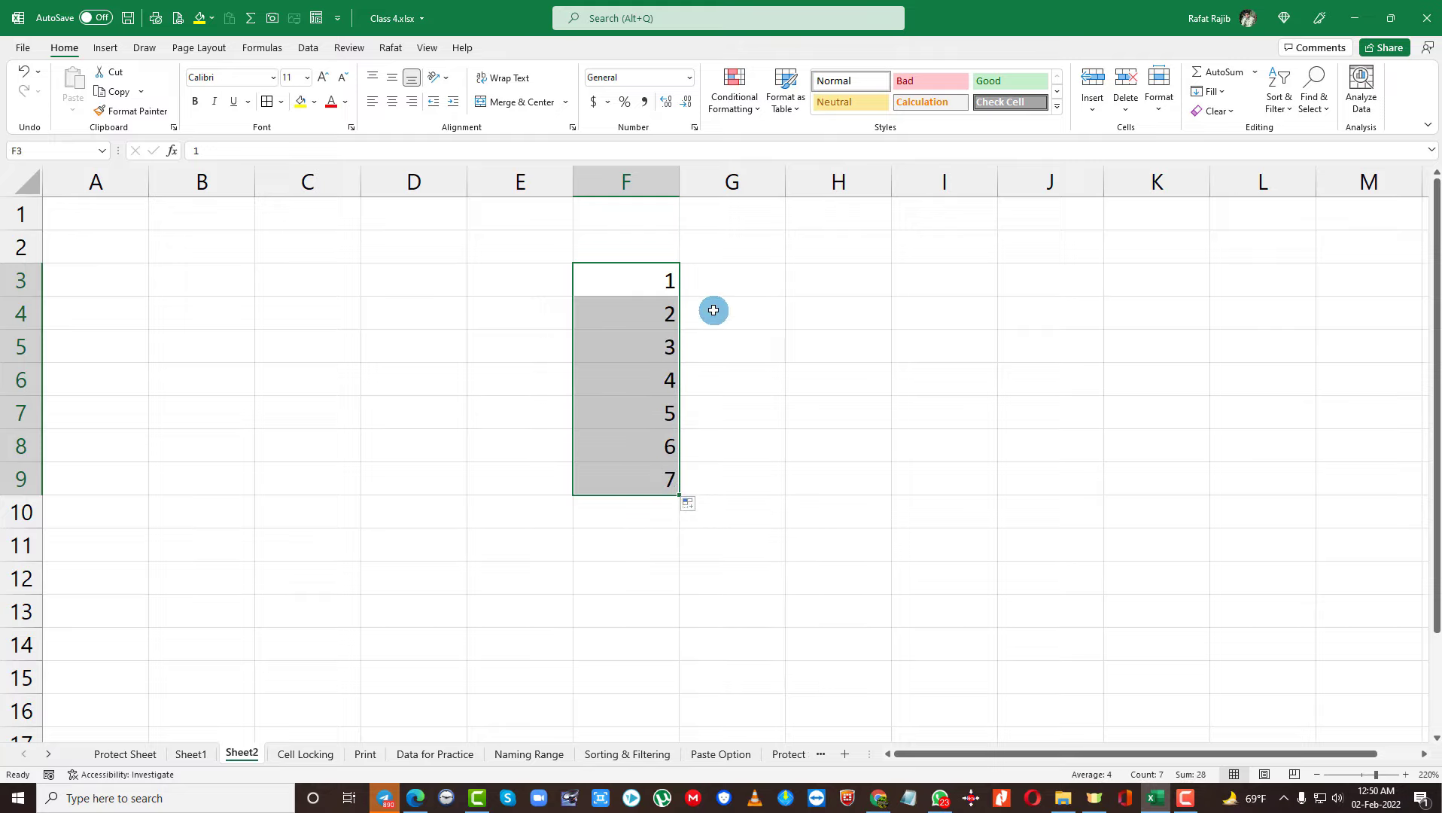
key(Delete)
click(653, 280)
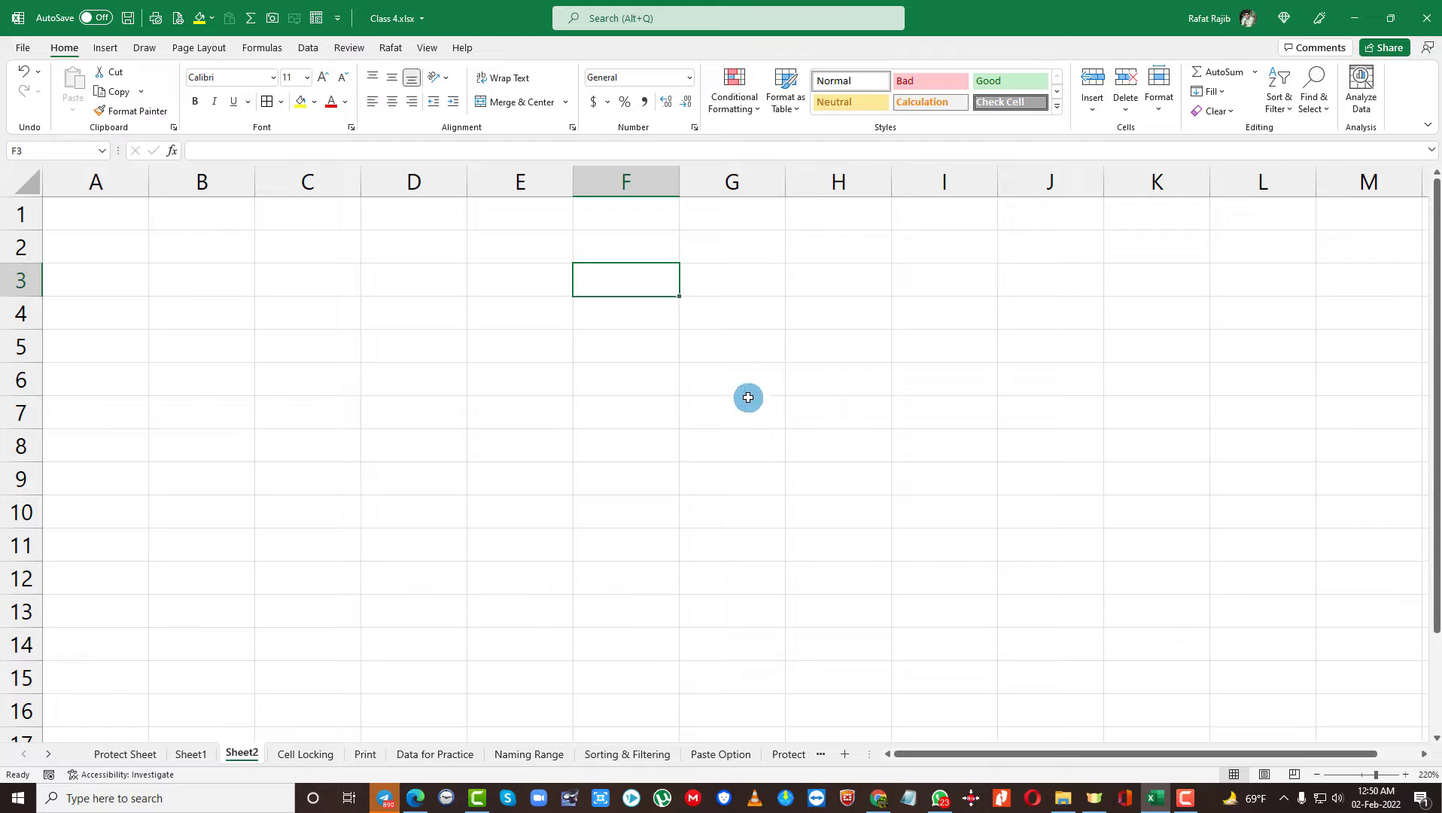
- Enter the formula =CHAR(64) in cell D7
click(519, 382)
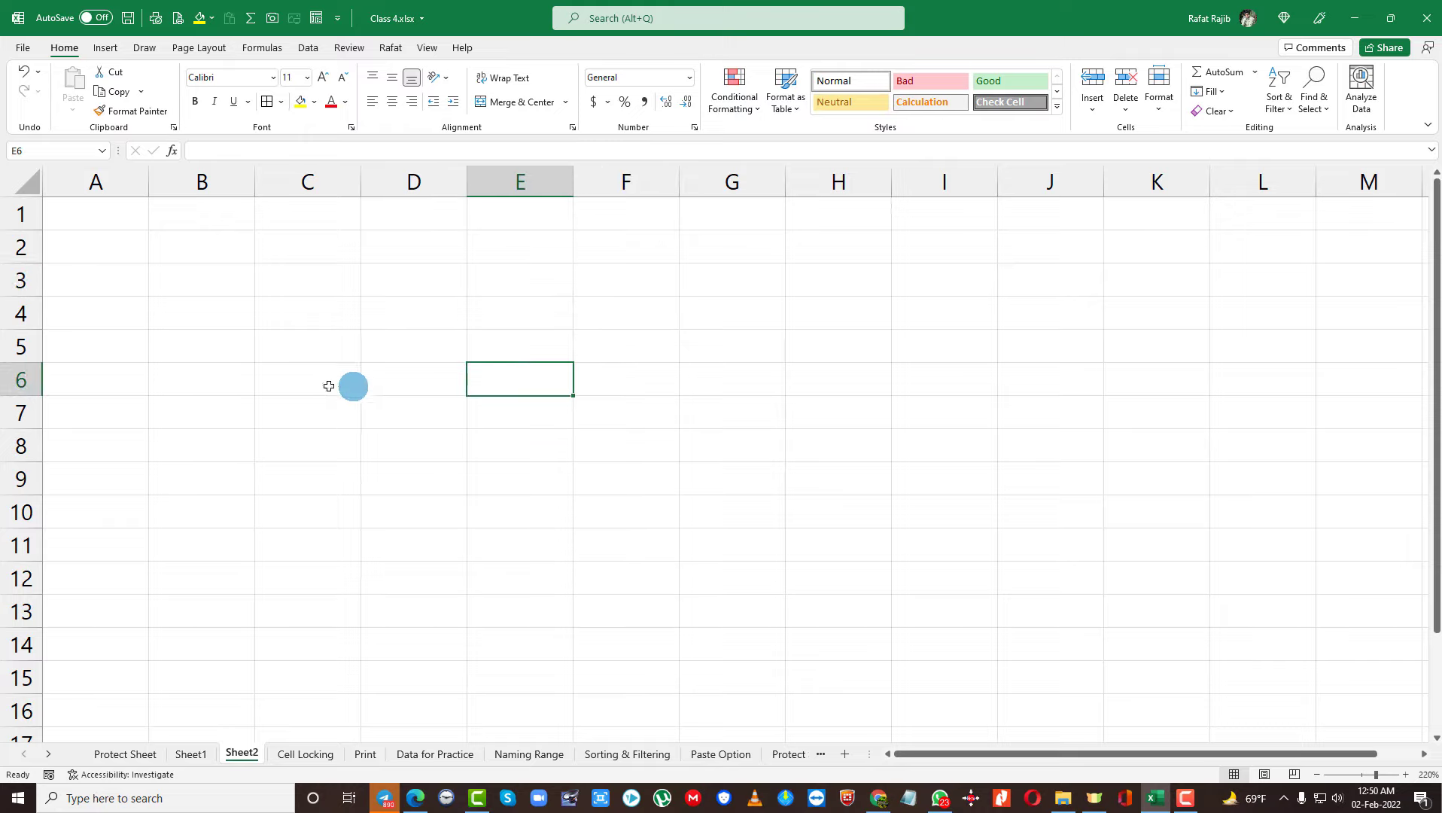
click(373, 383)
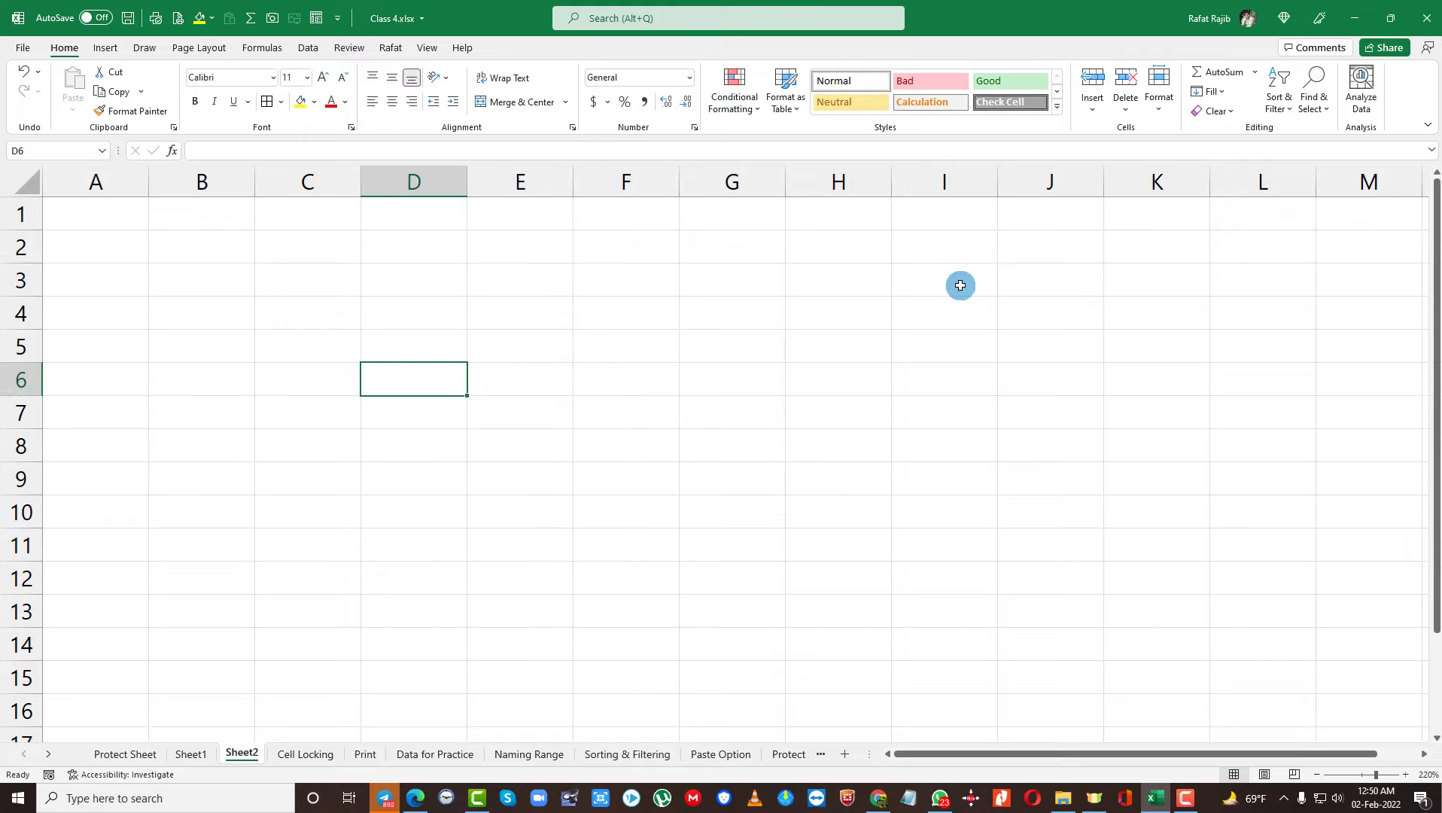
text(=)
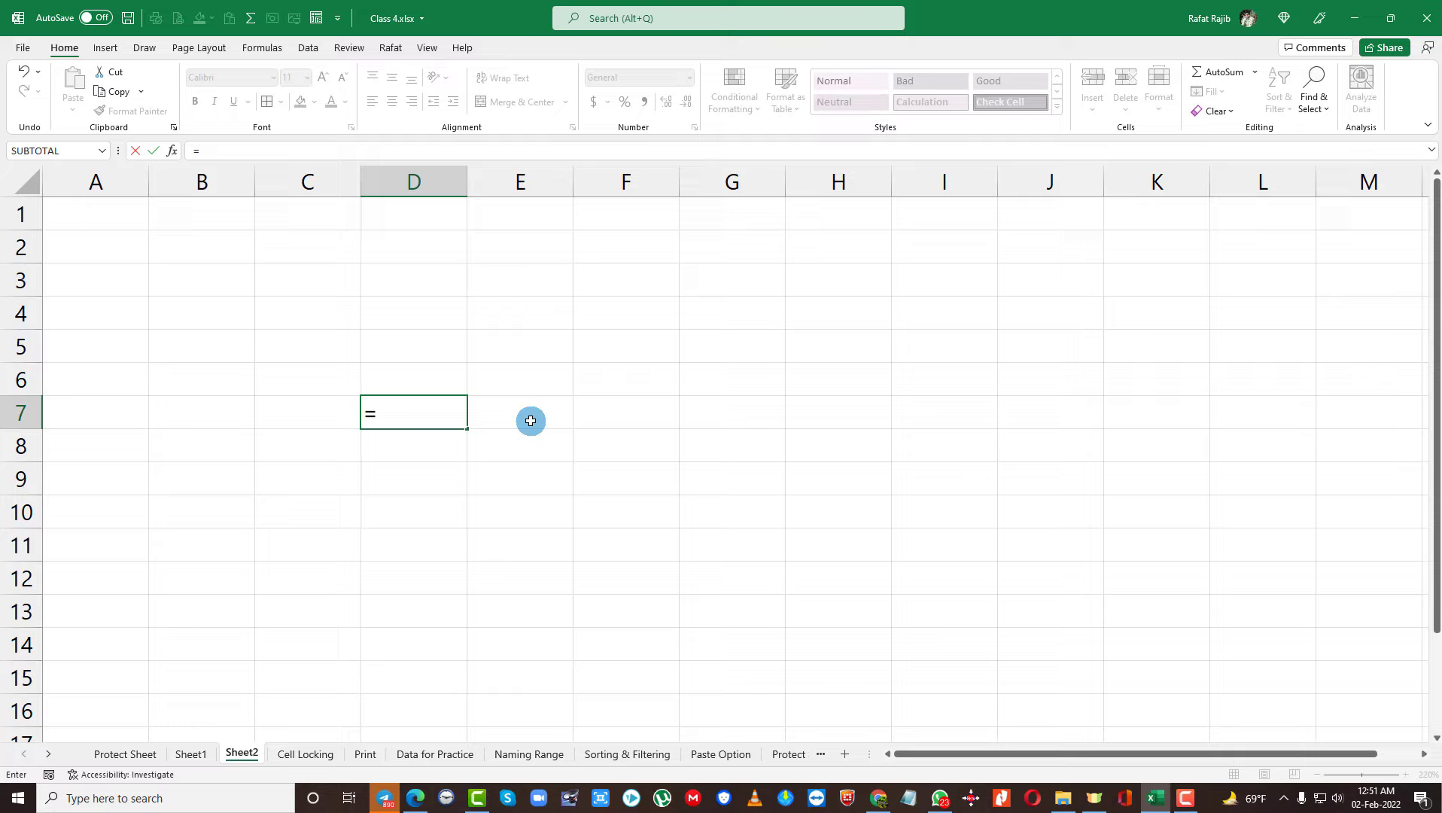
text(cha)
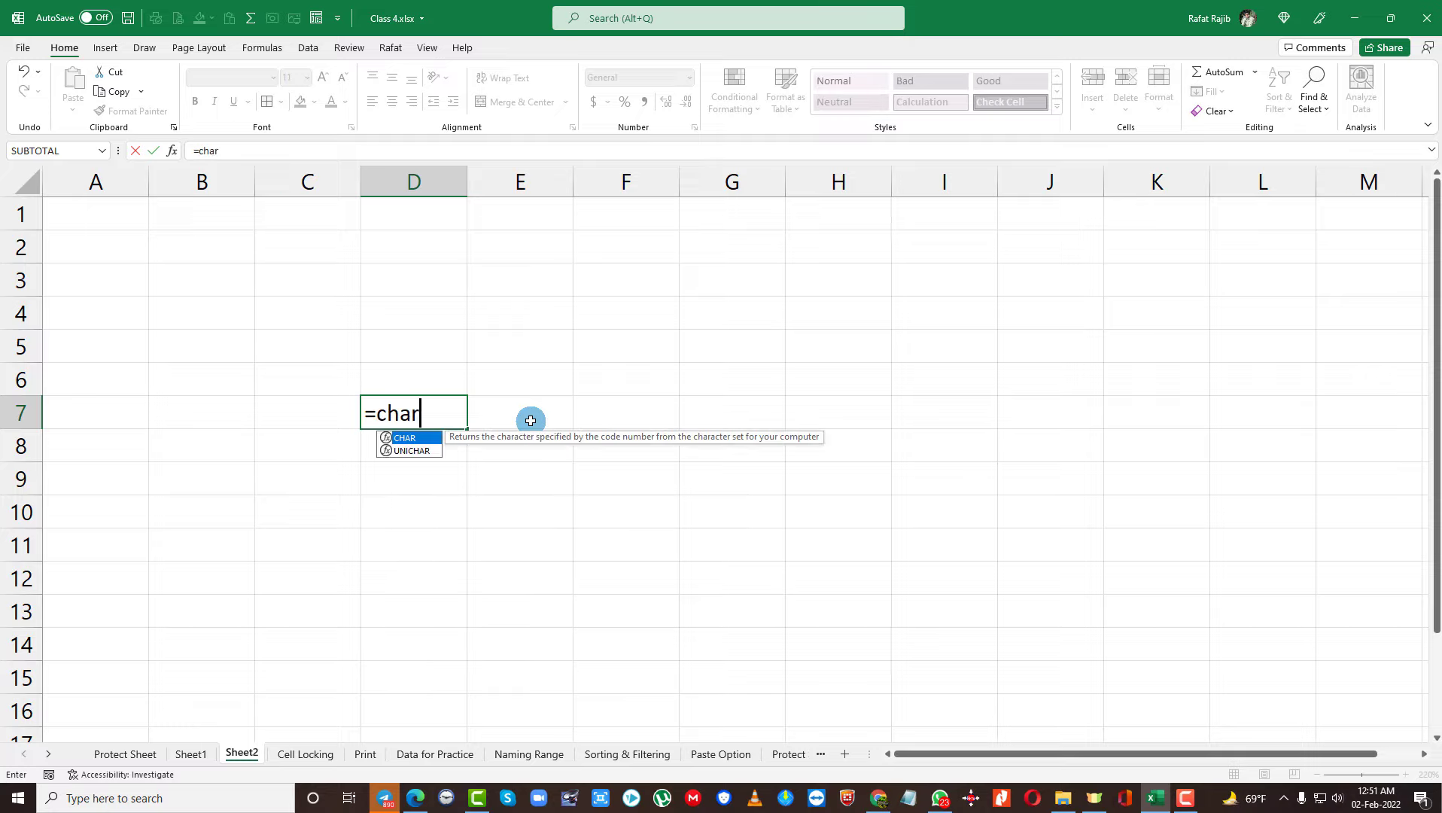
text(r)
key(Tab)
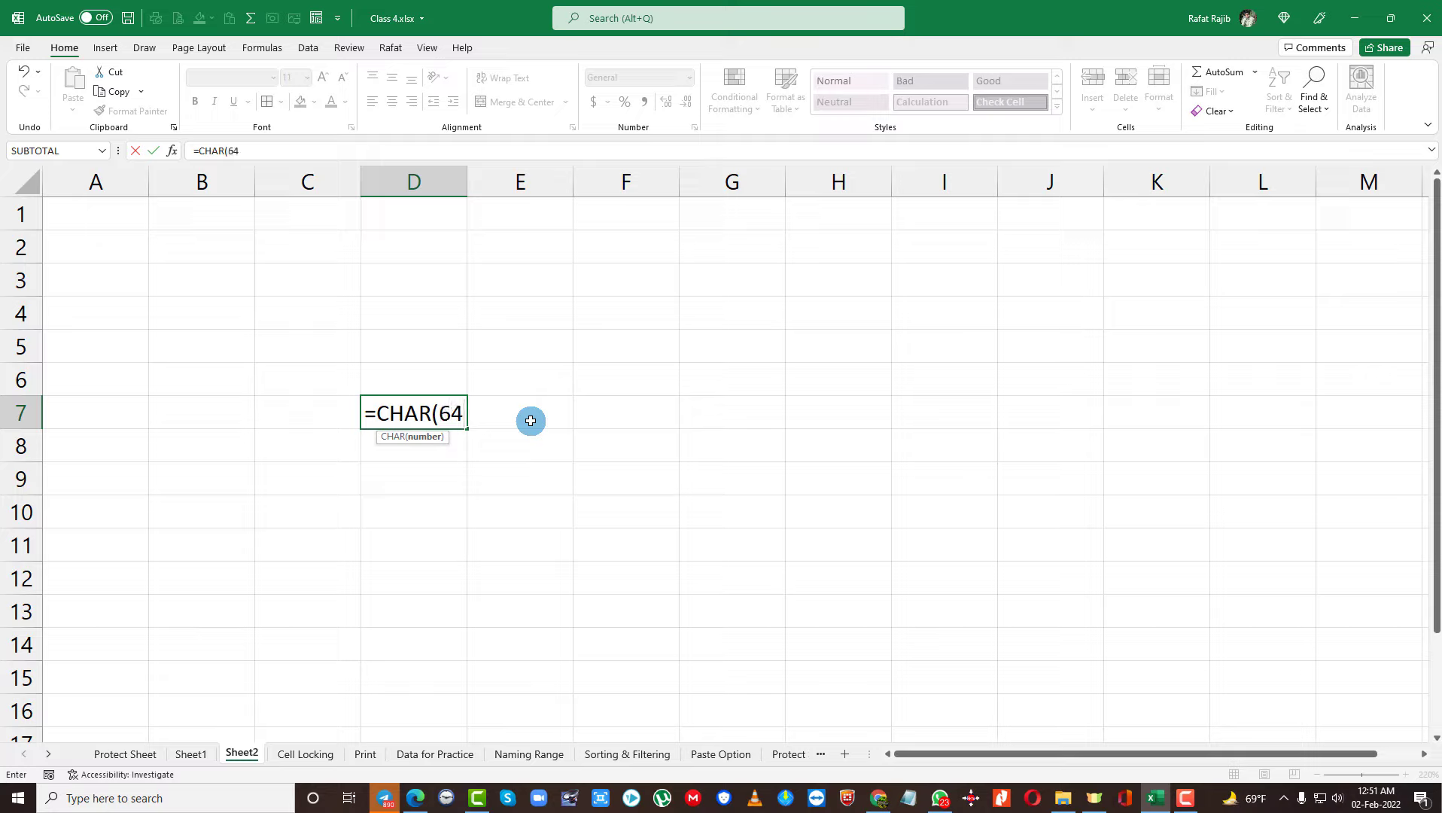
text())
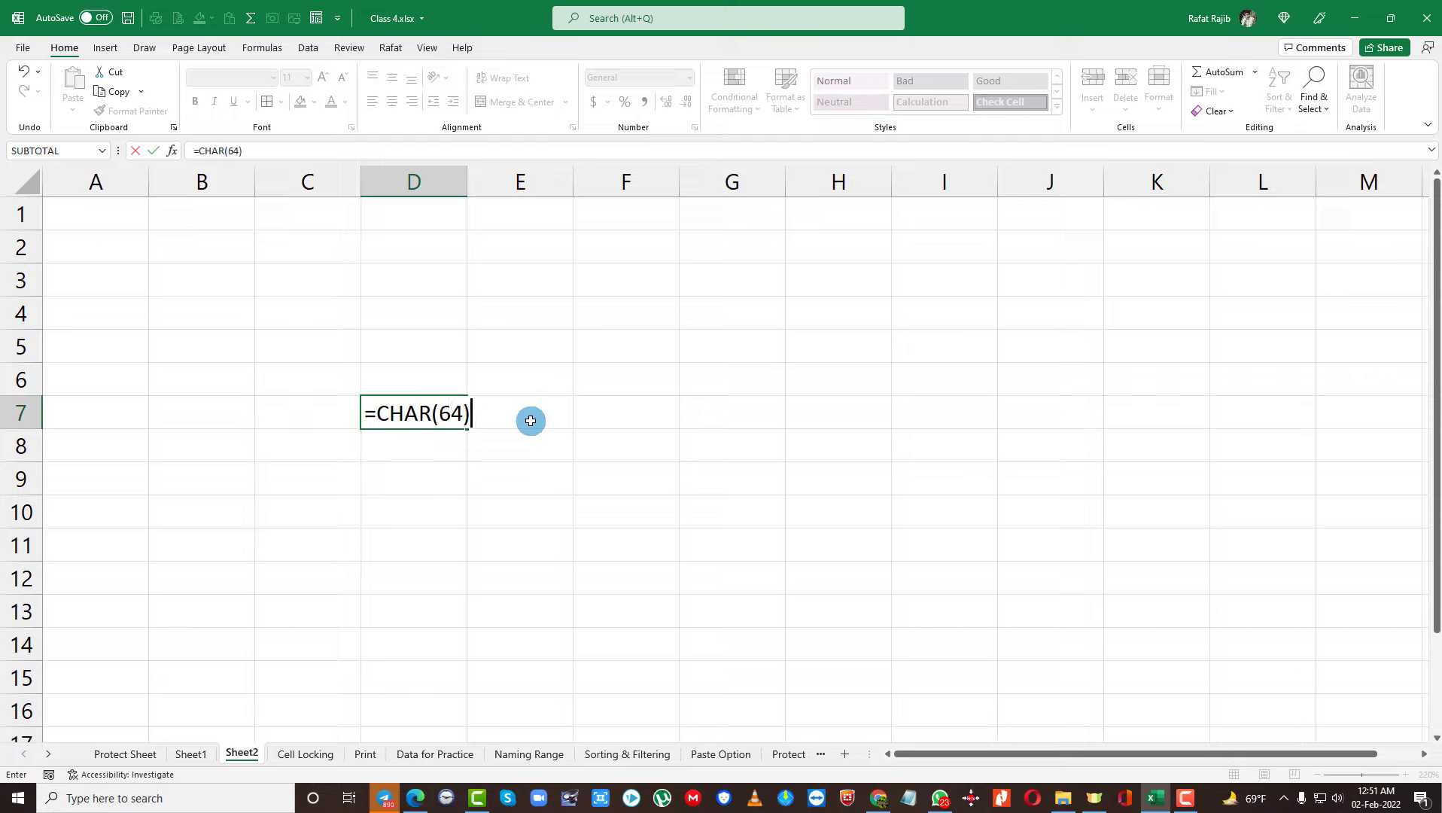
key(Return)
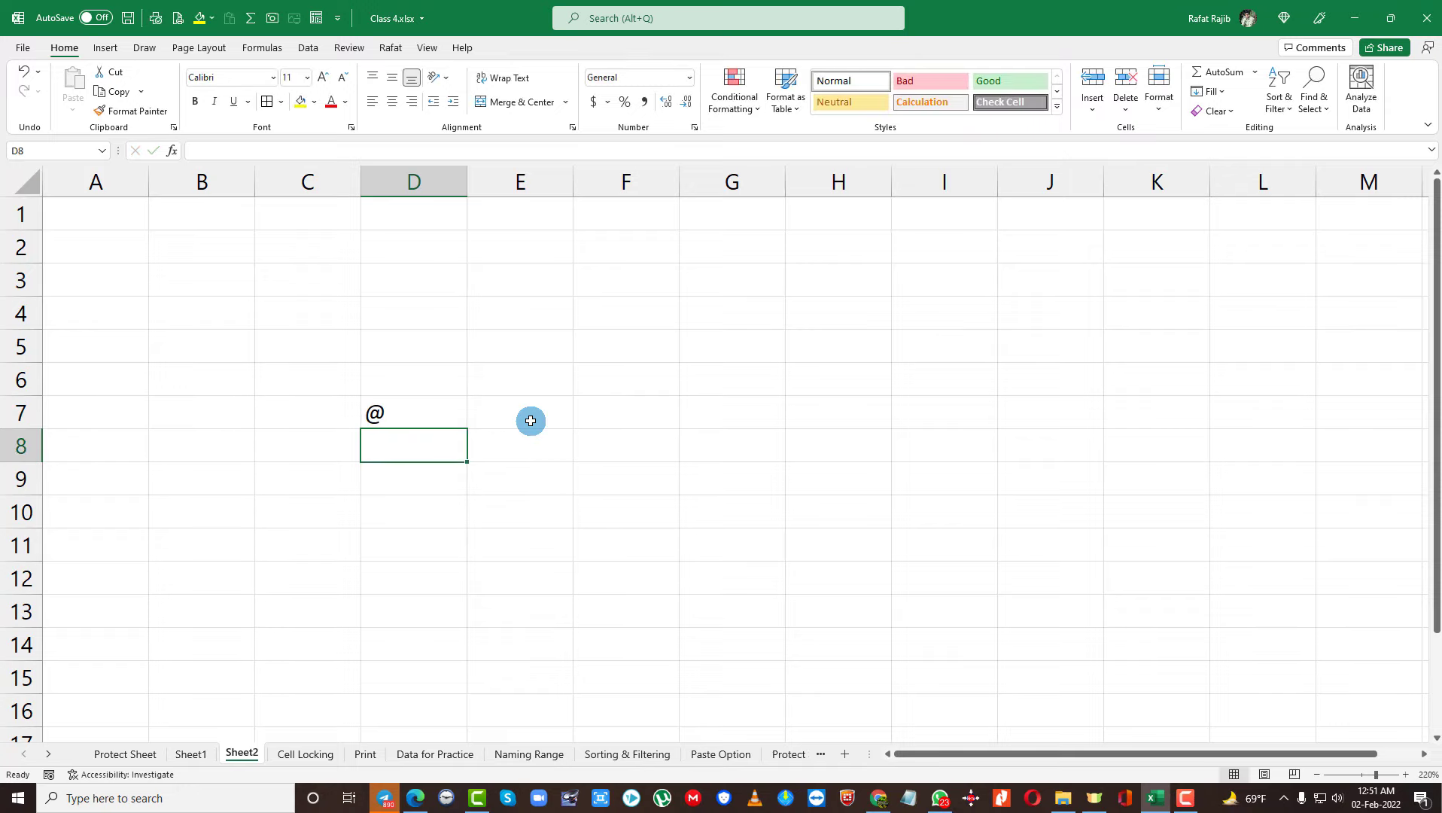
- Try the character codes 63 and 60 in the CHAR formula in cell D7
click(388, 417)
double_click(418, 413)
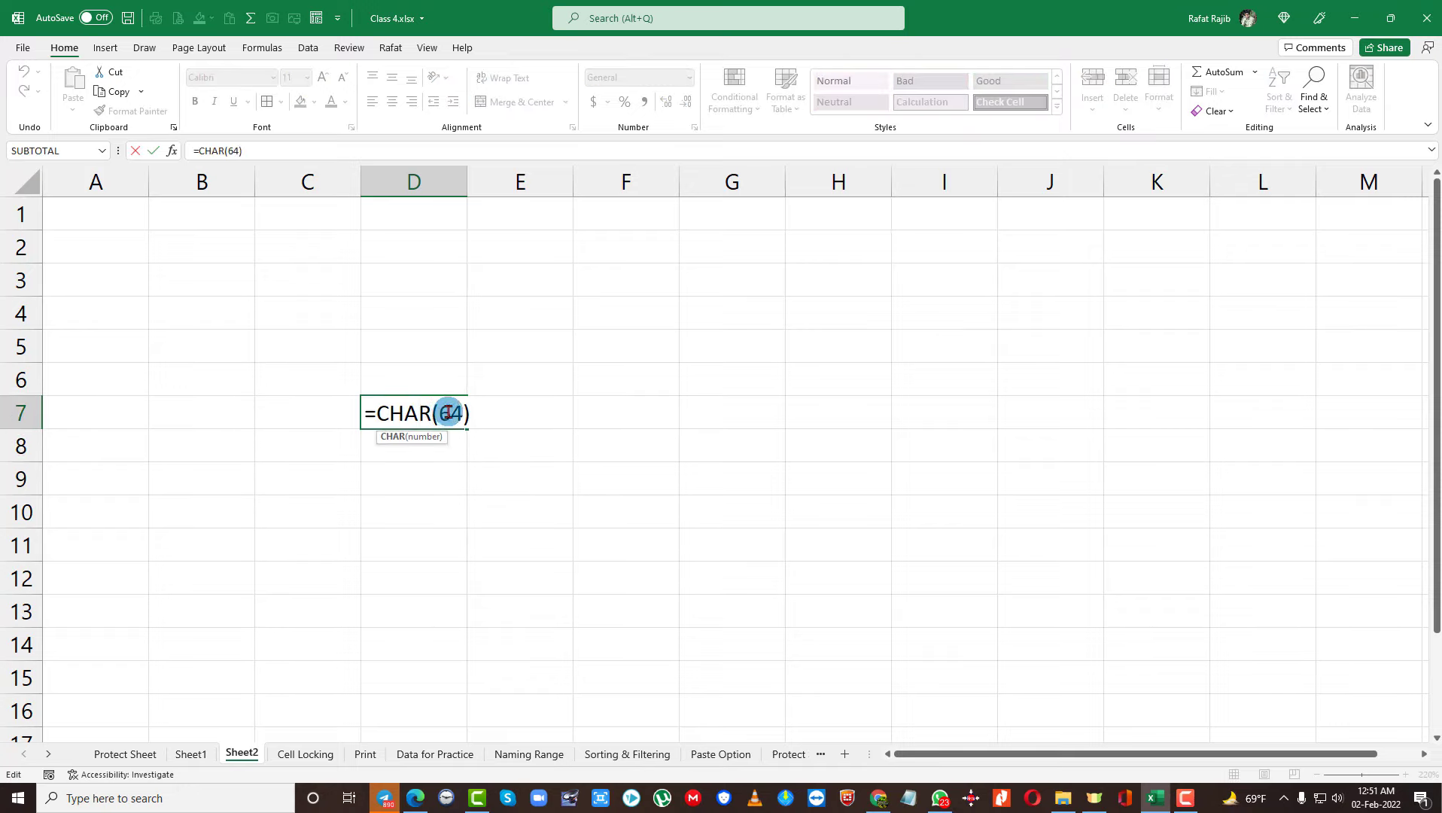
drag(464, 412, 453, 412)
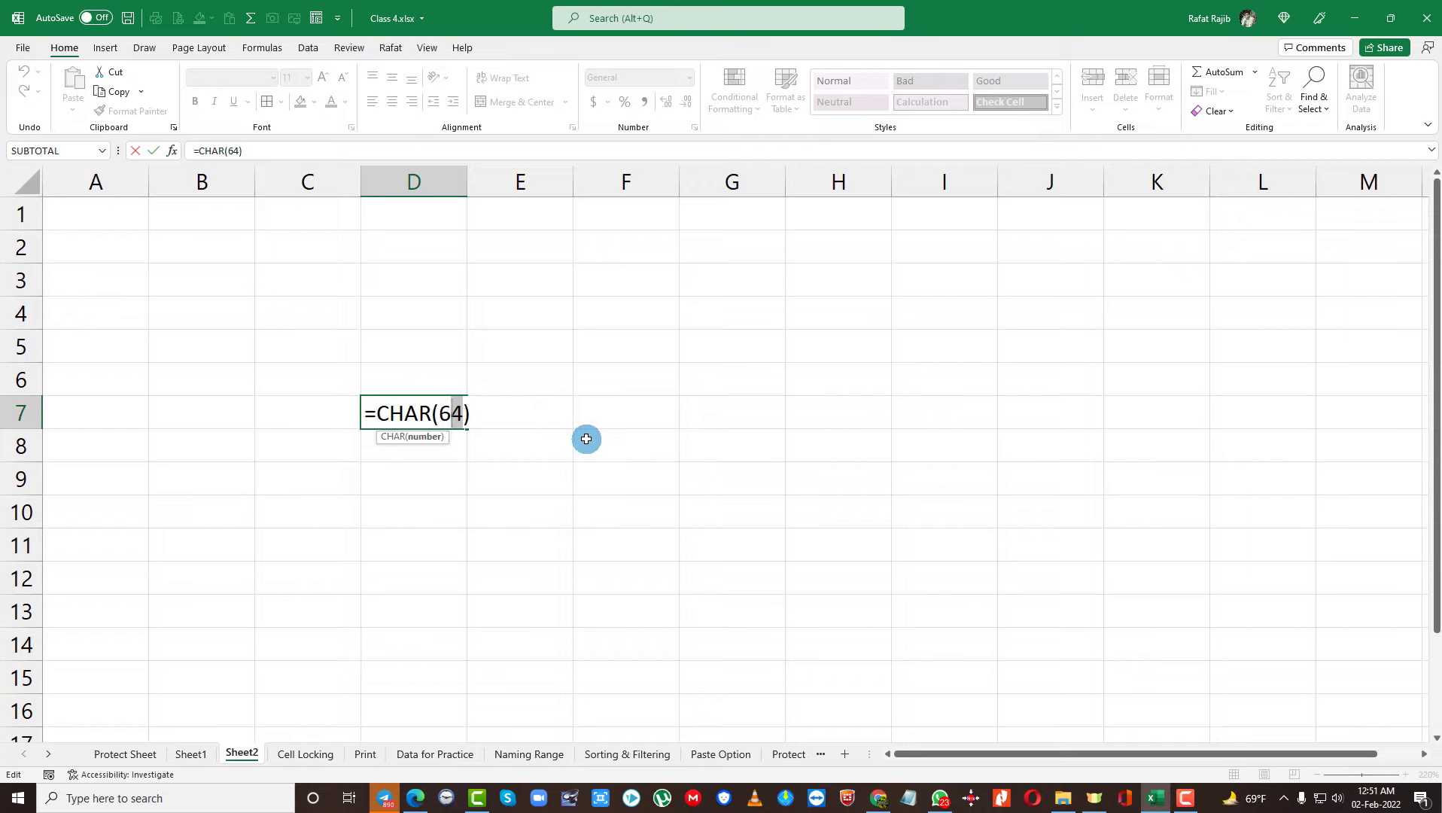
text(3)
key(Return)
click(451, 411)
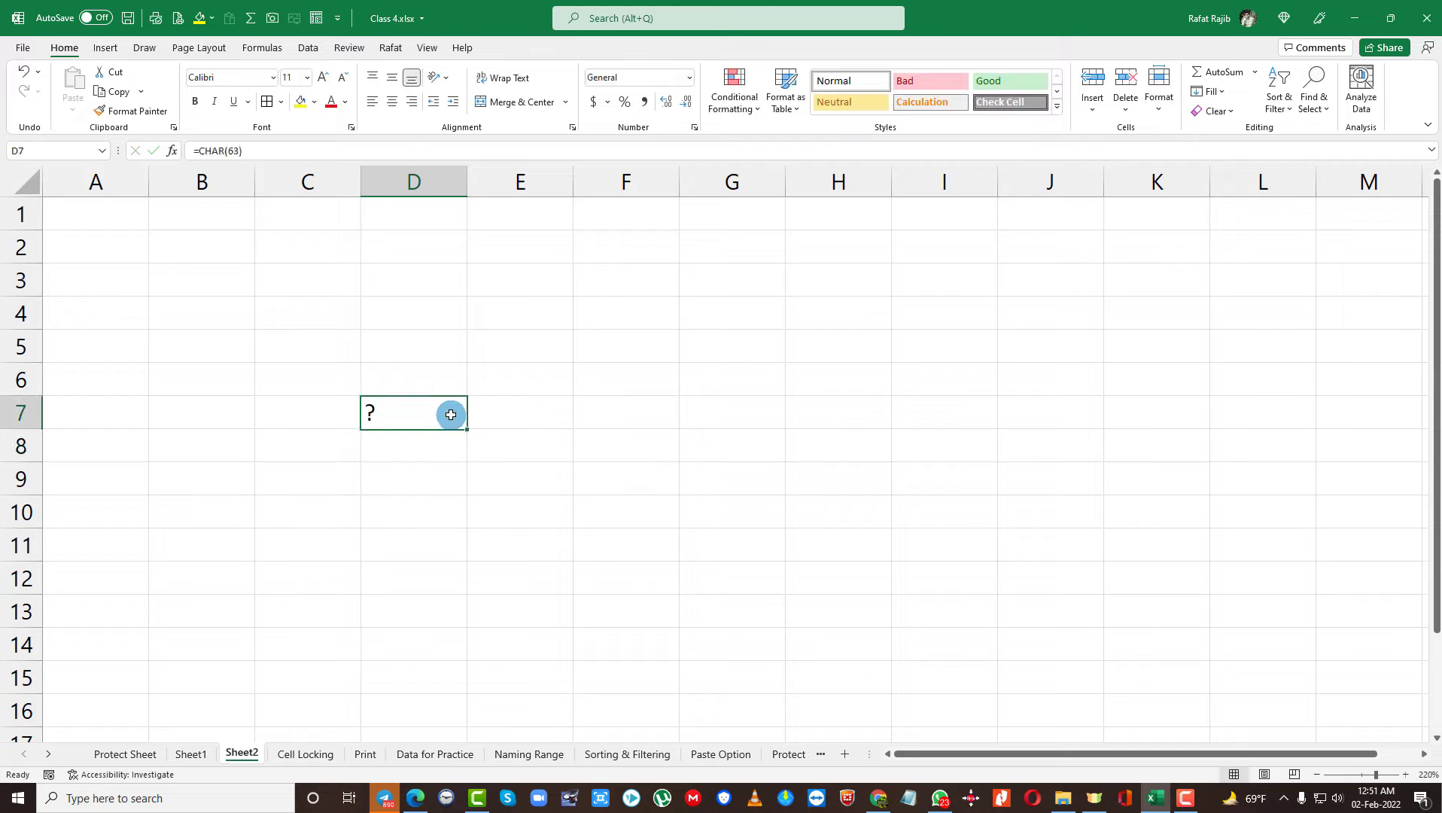
double_click(462, 414)
key(BackSpace)
text(0)
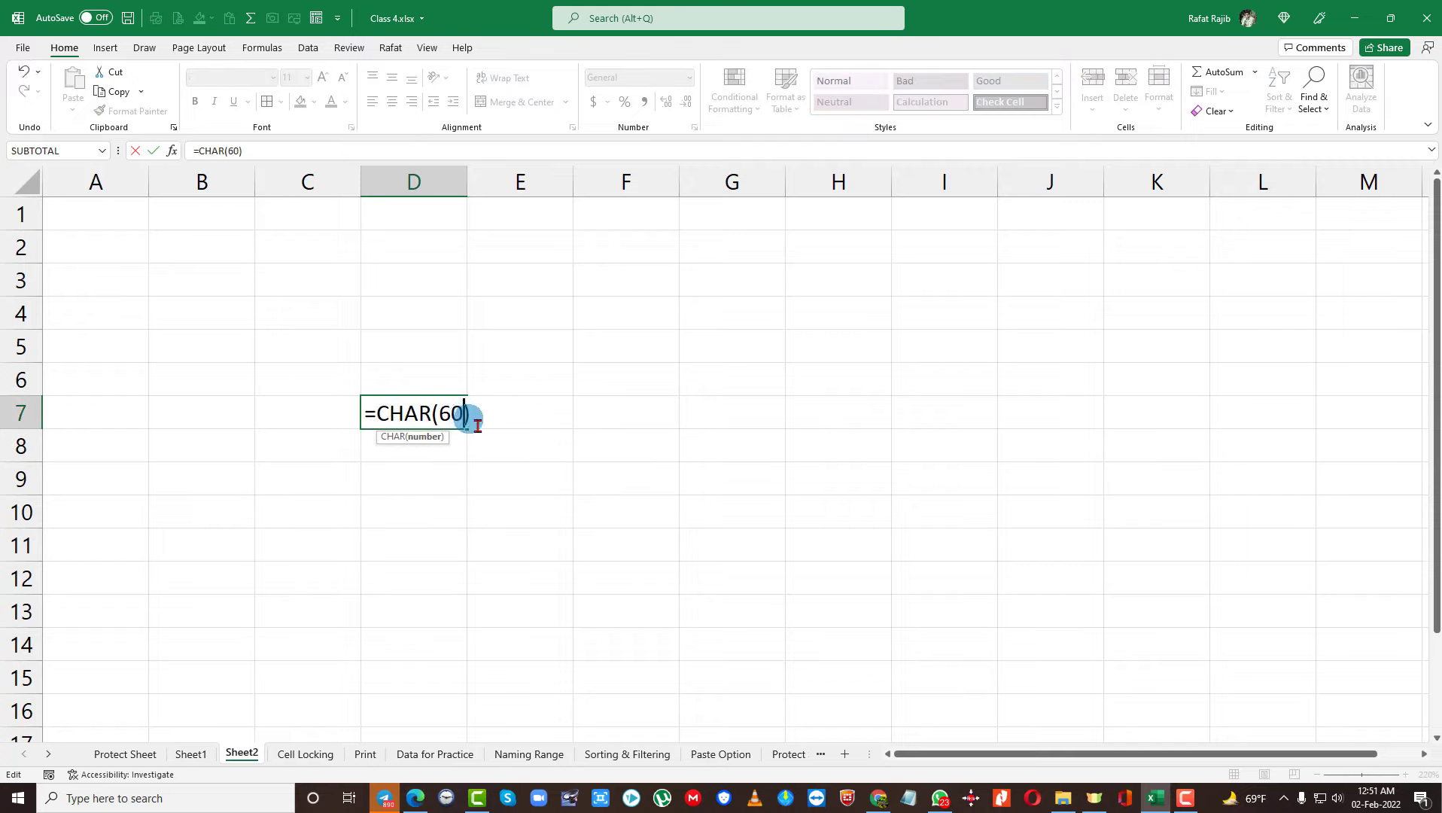
key(Return)
- Change the formula in cell D7 to =CHAR(64)+ROW(H1)
click(432, 414)
double_click(431, 415)
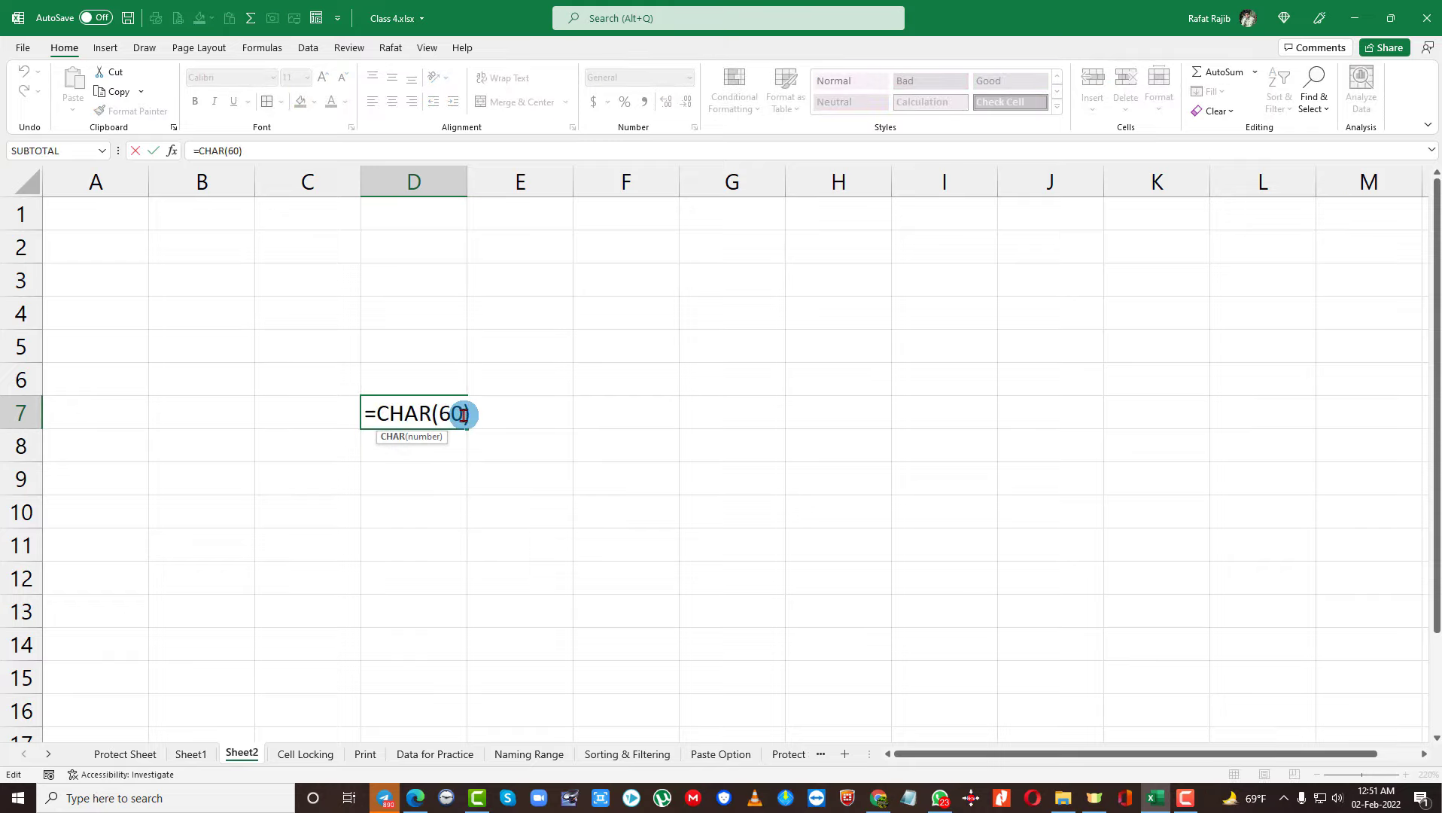
double_click(452, 414)
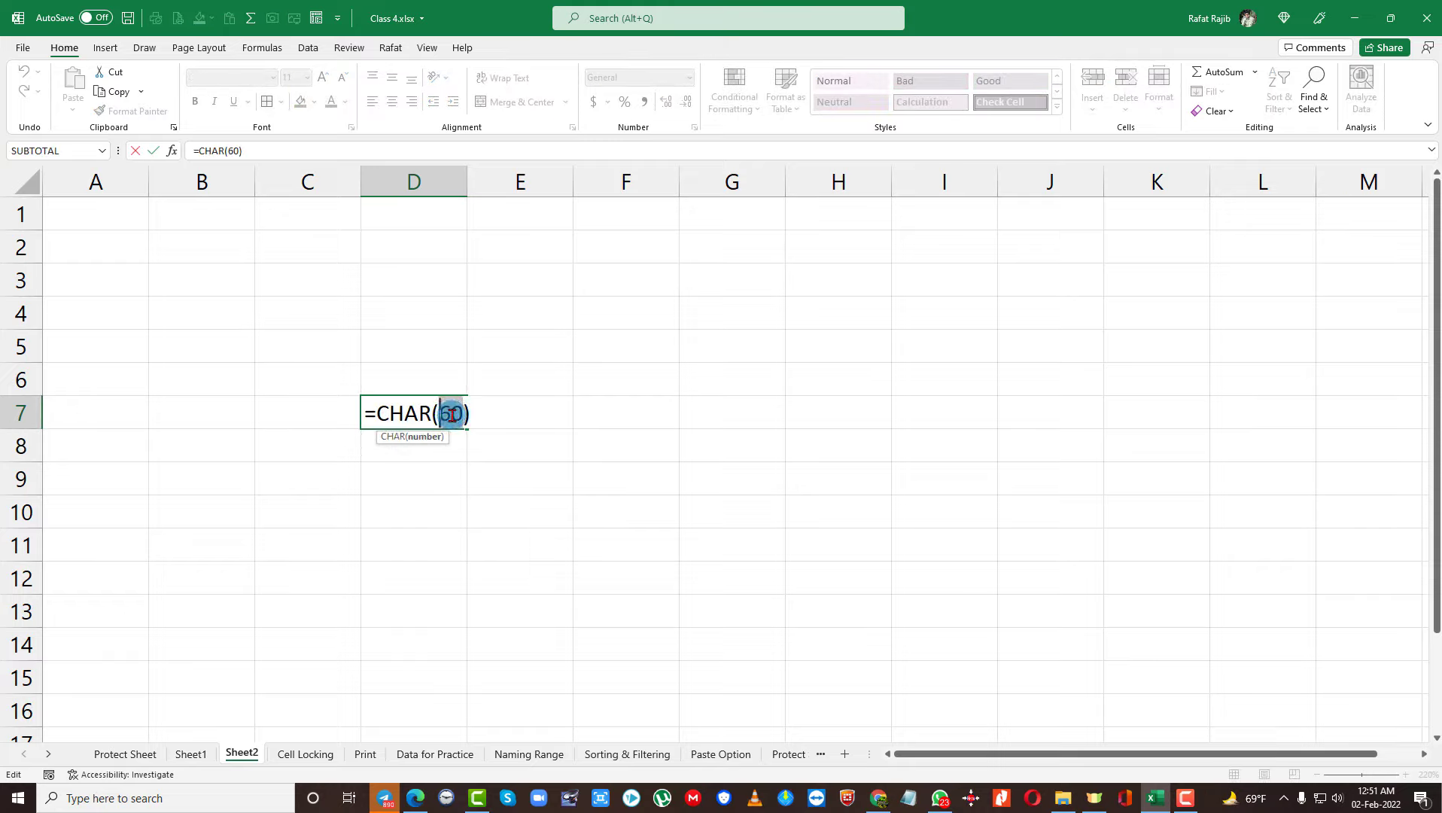
text(64)
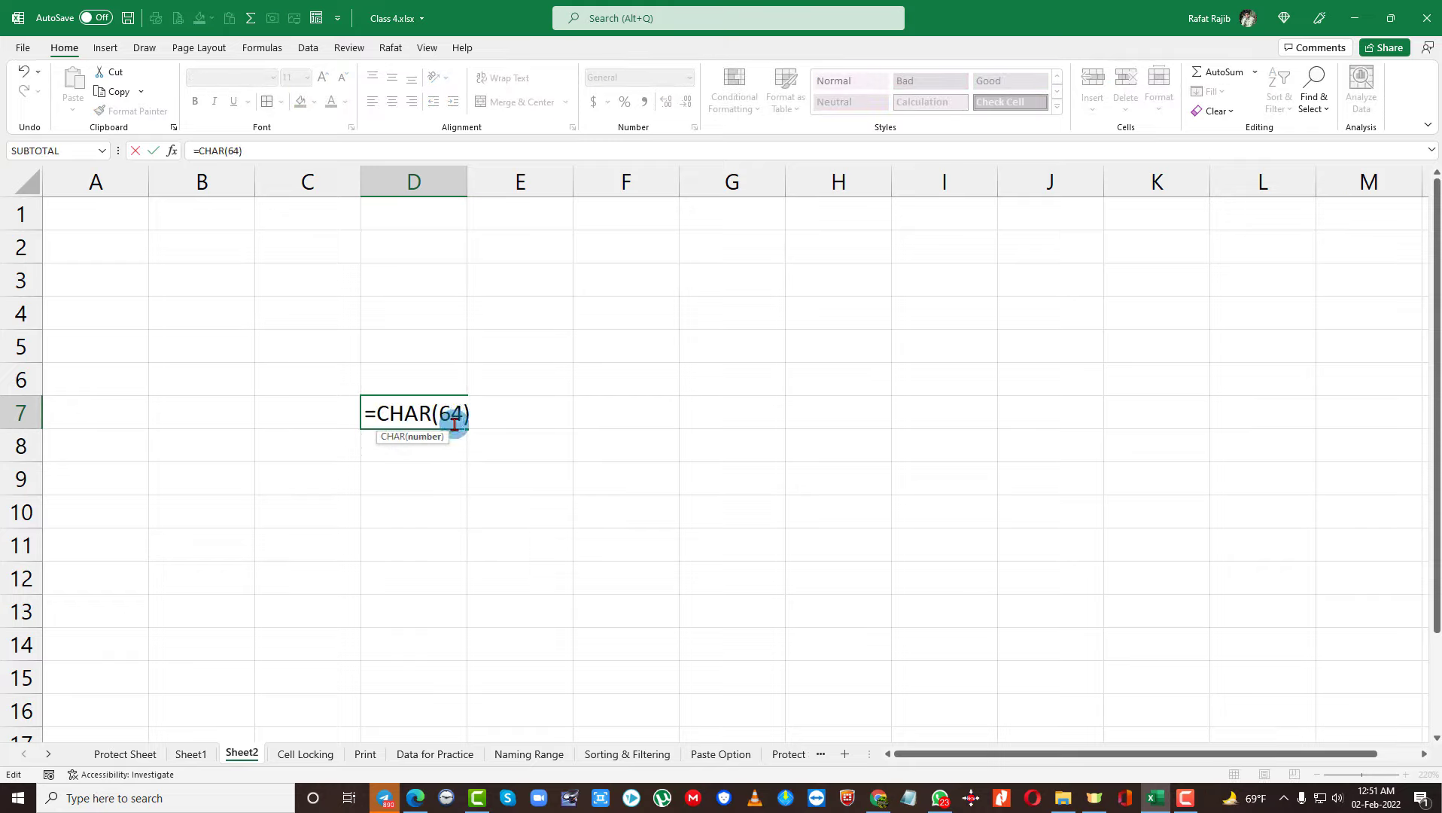
click(483, 417)
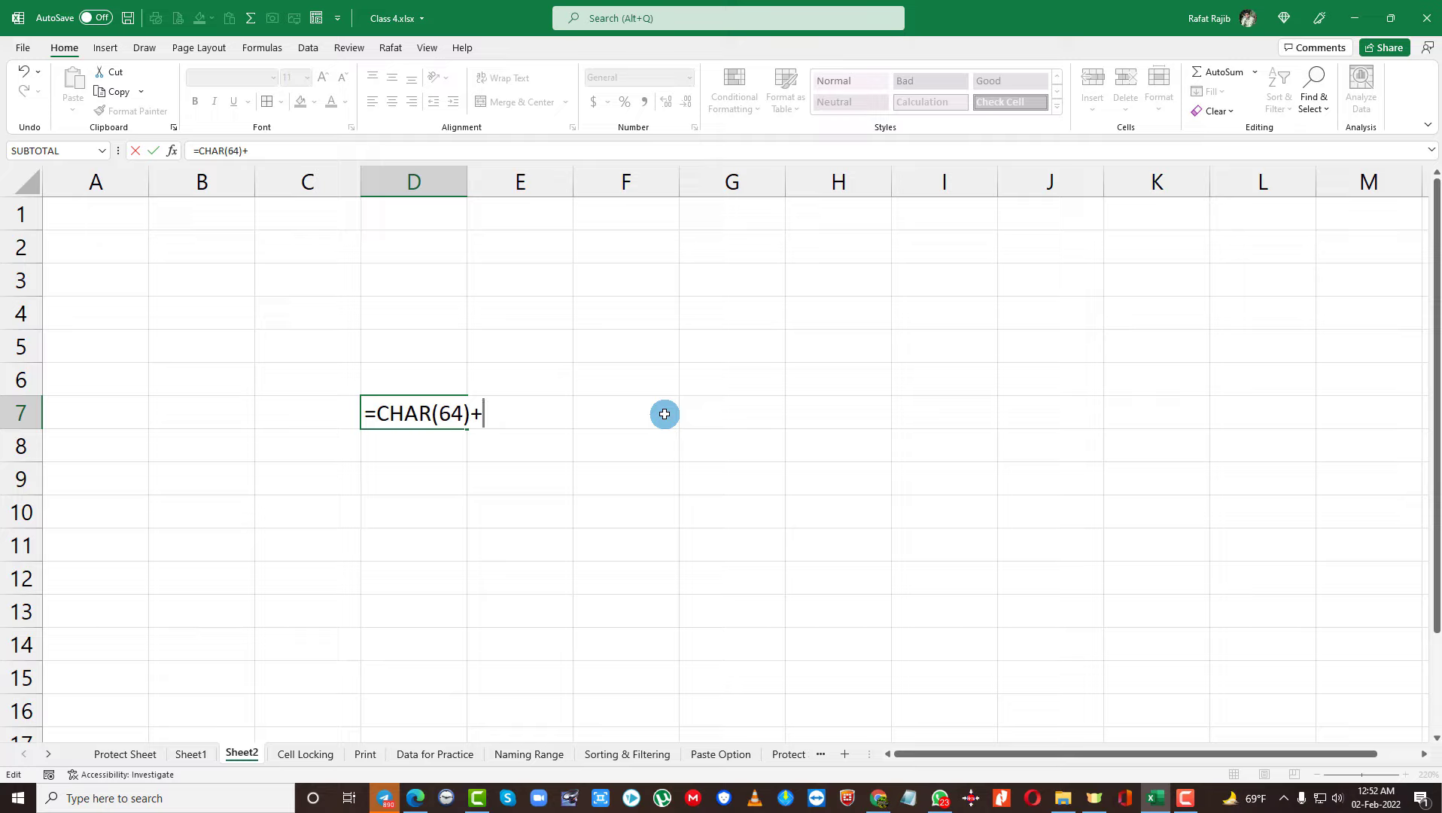
text(row)
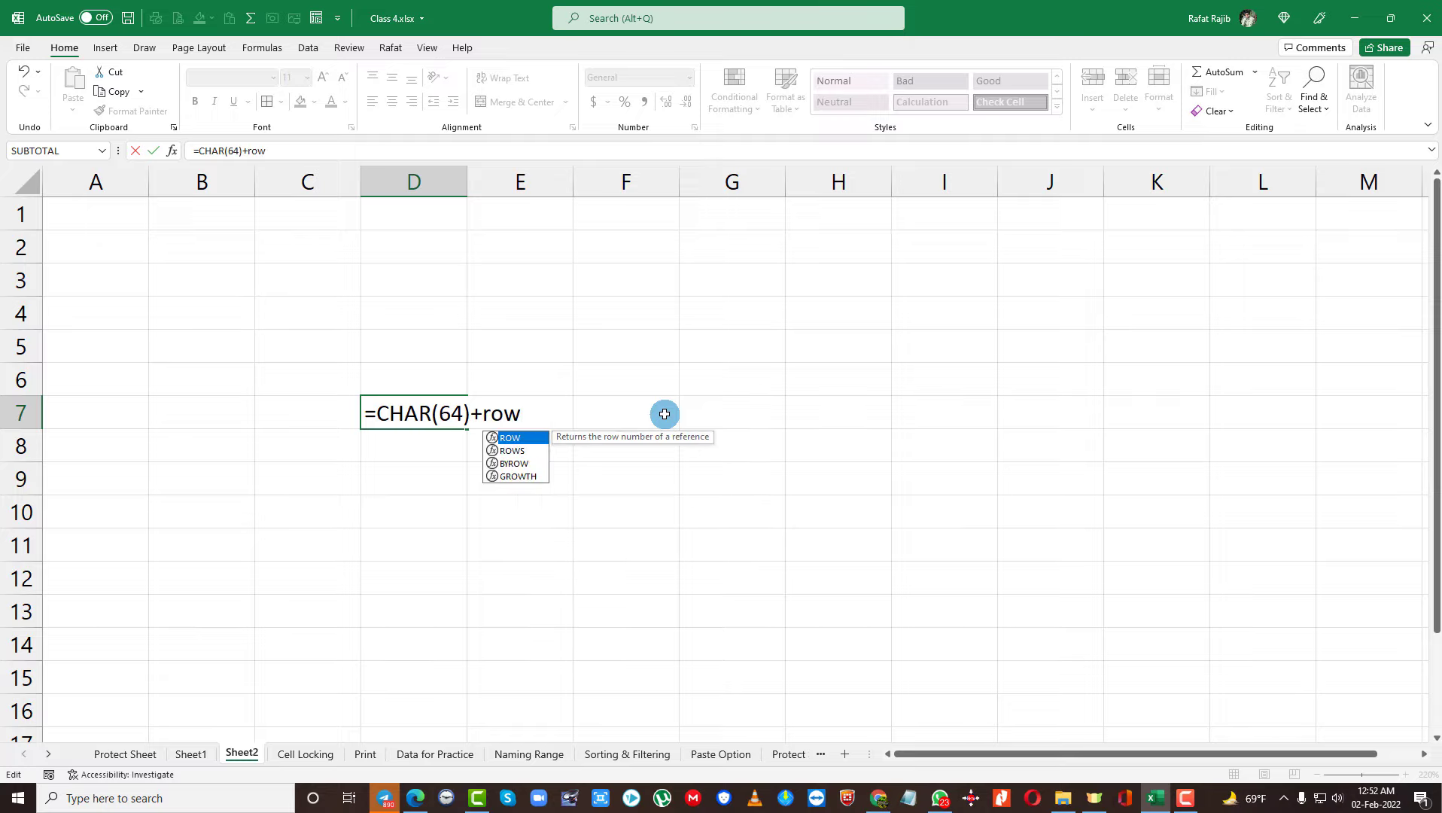
text(()
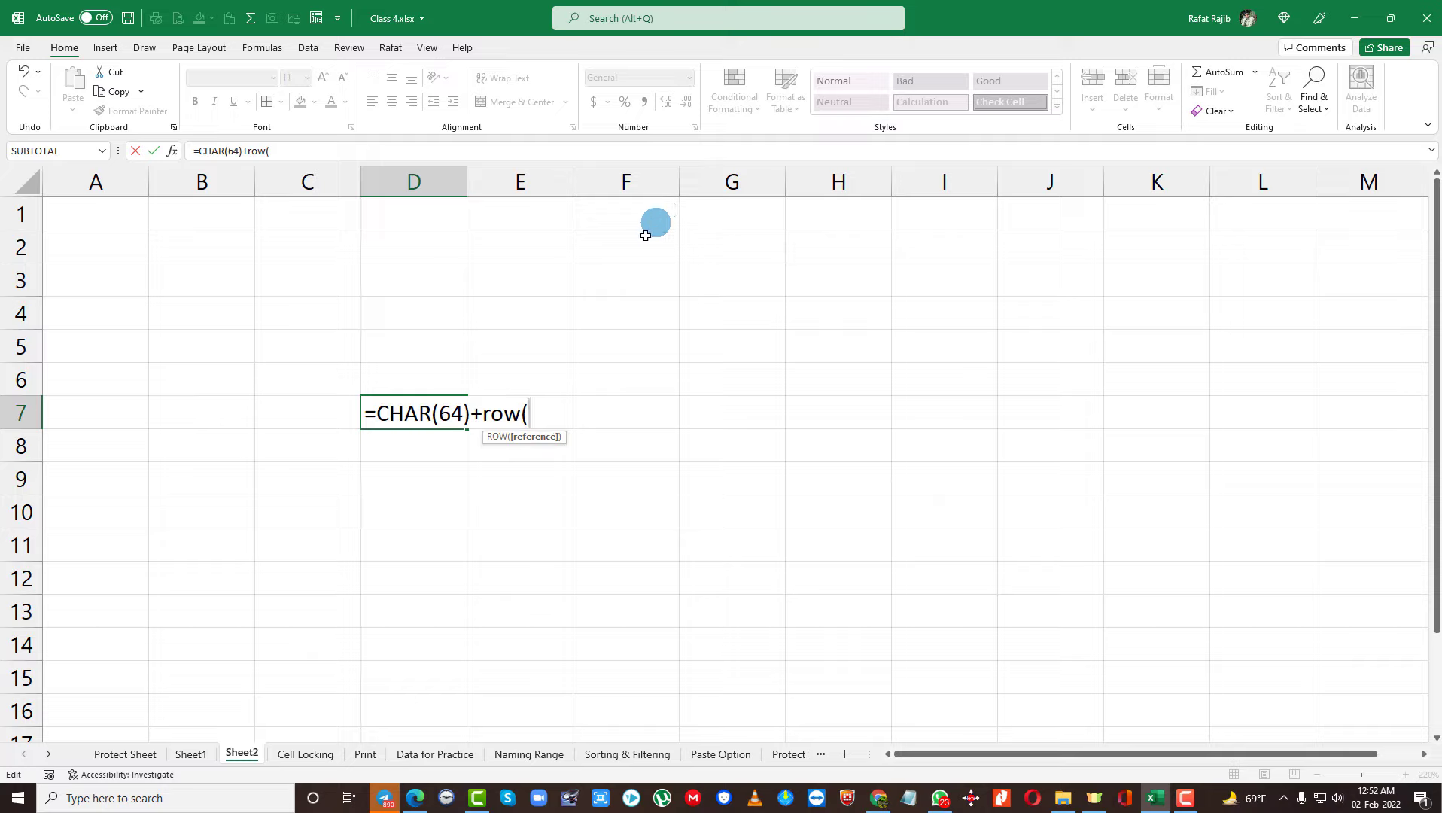
click(848, 217)
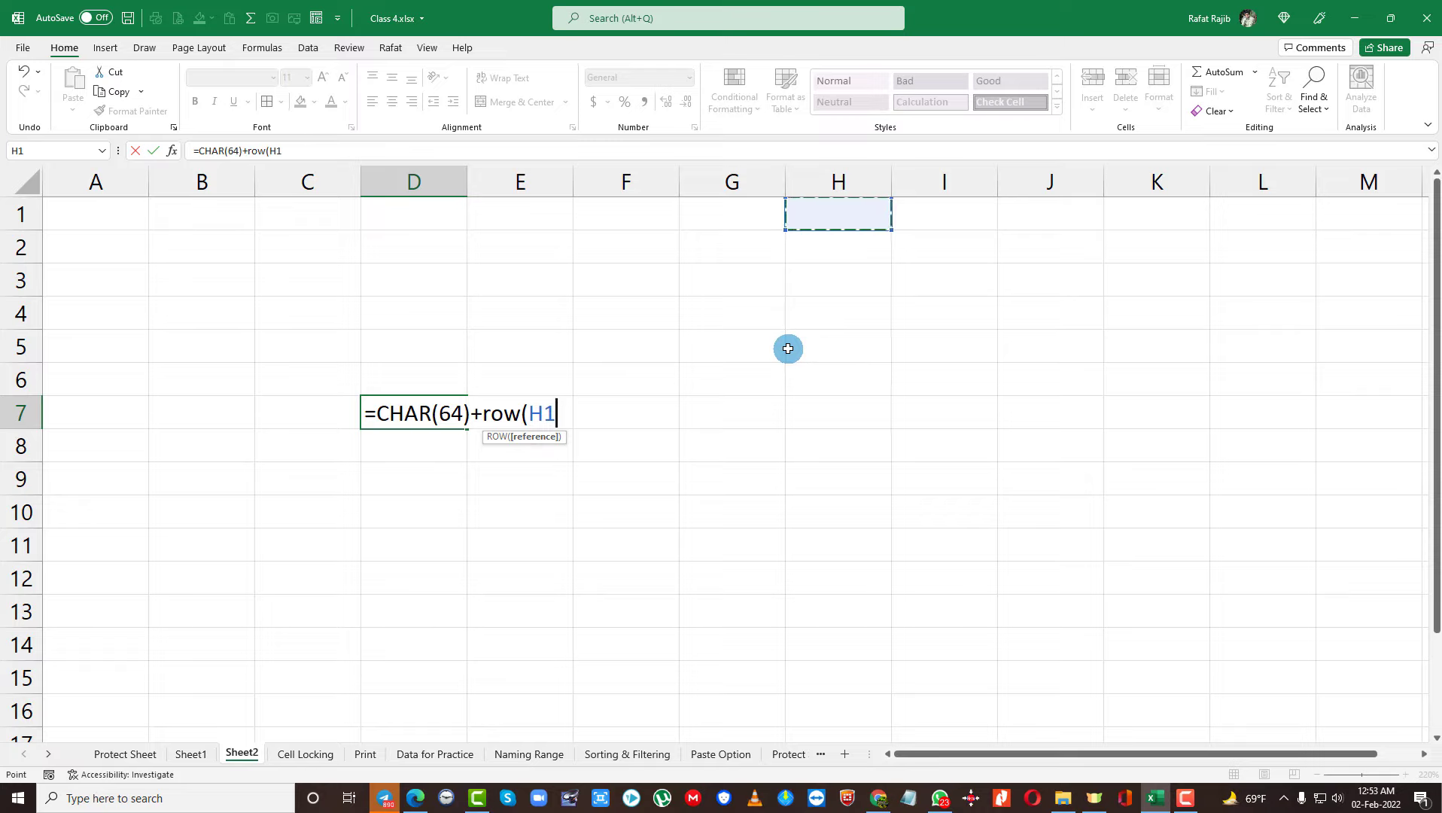
text())
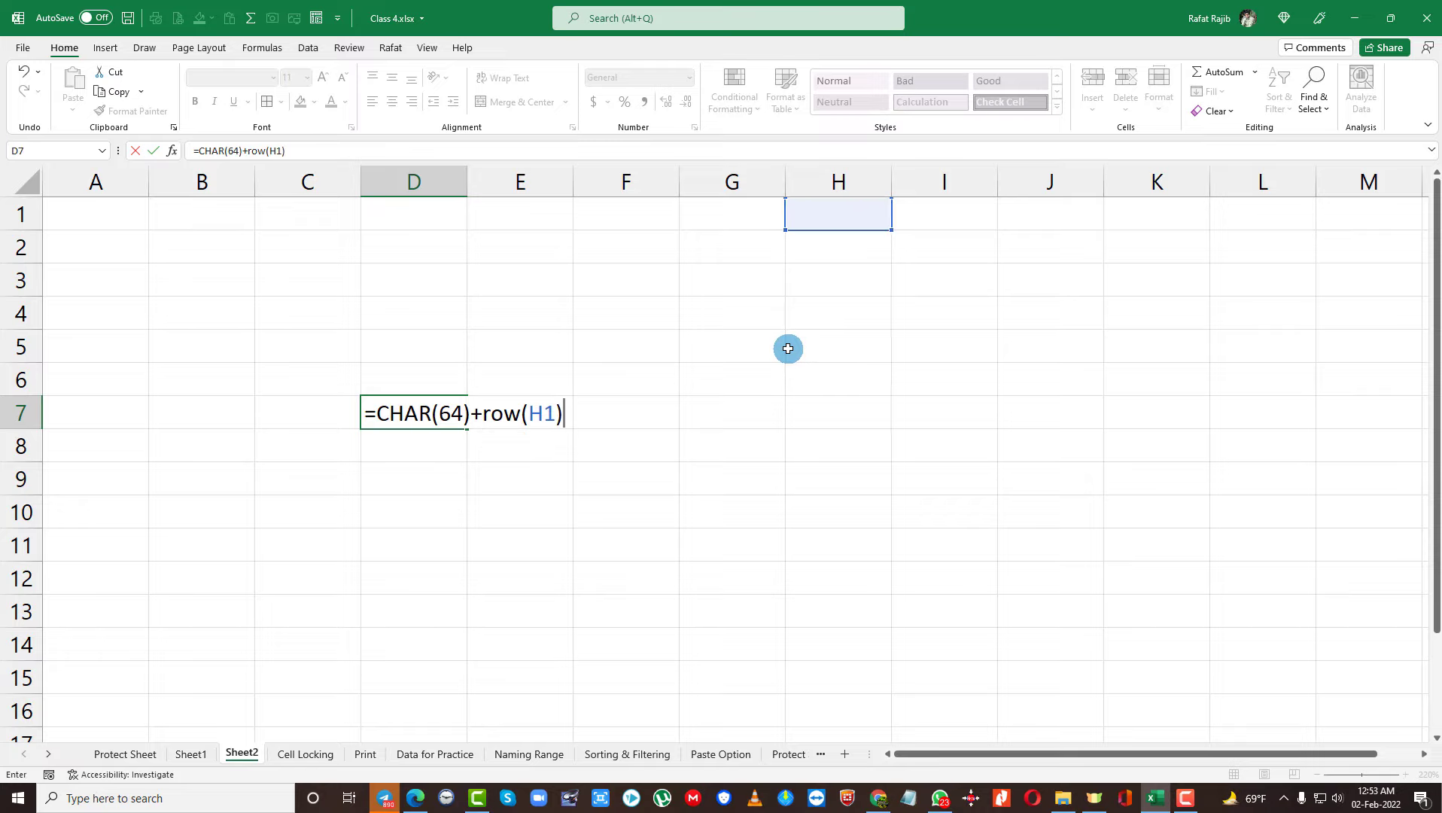
key(Return)
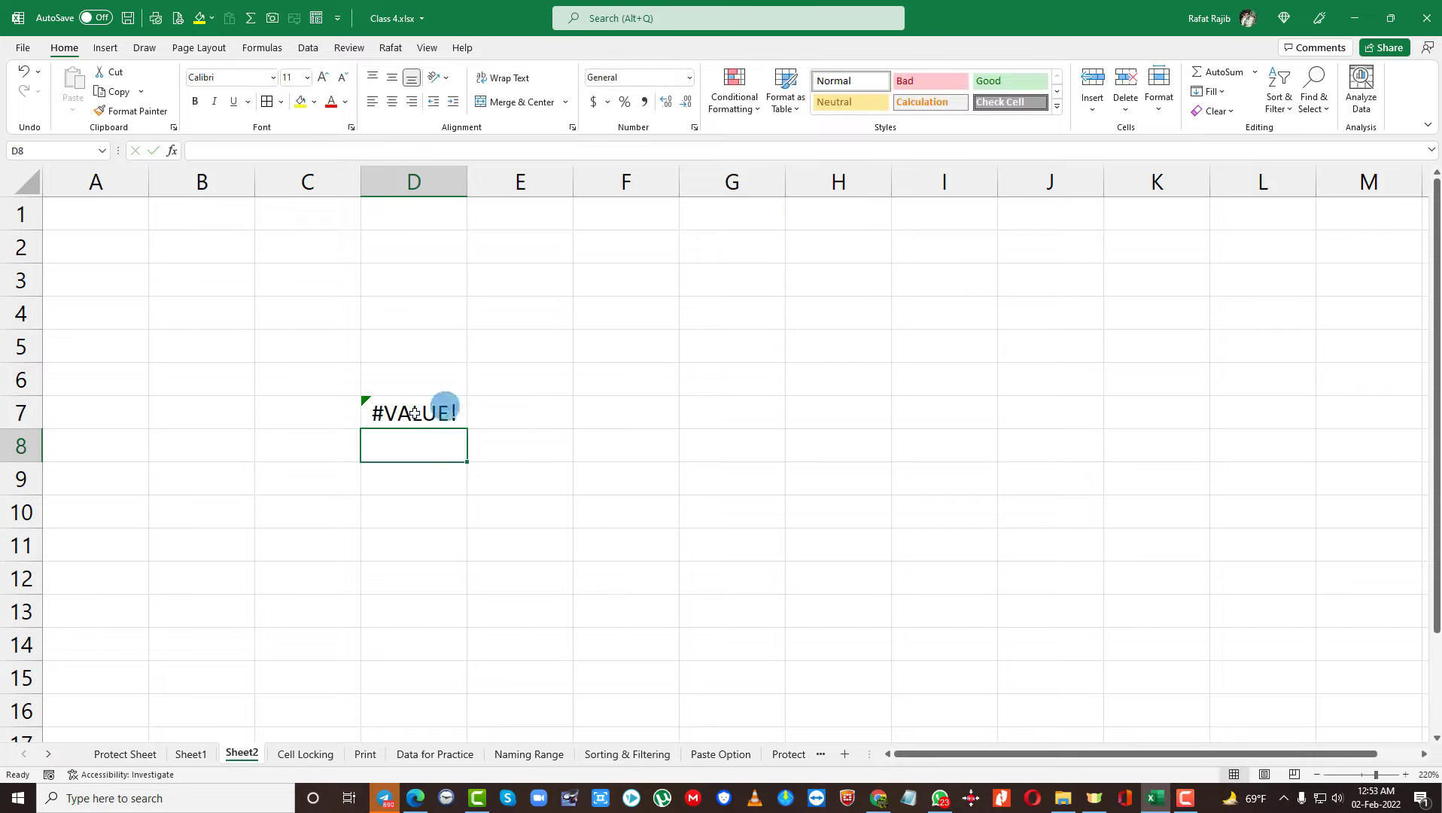
- Correct the D7 formula to =CHAR((64)+ROW(H1)) so the row number is added inside the CHAR function
click(454, 414)
double_click(442, 412)
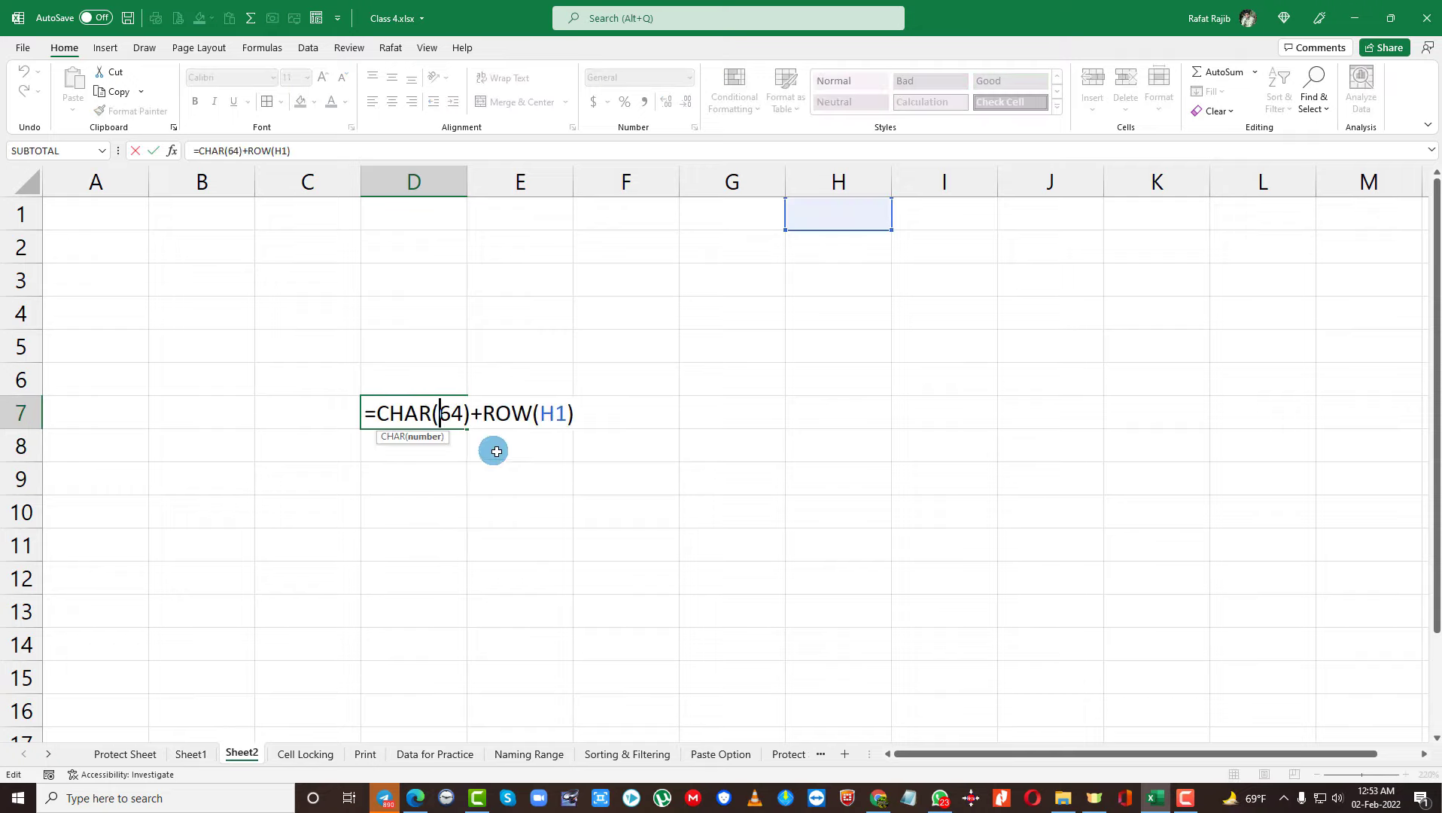
click(431, 413)
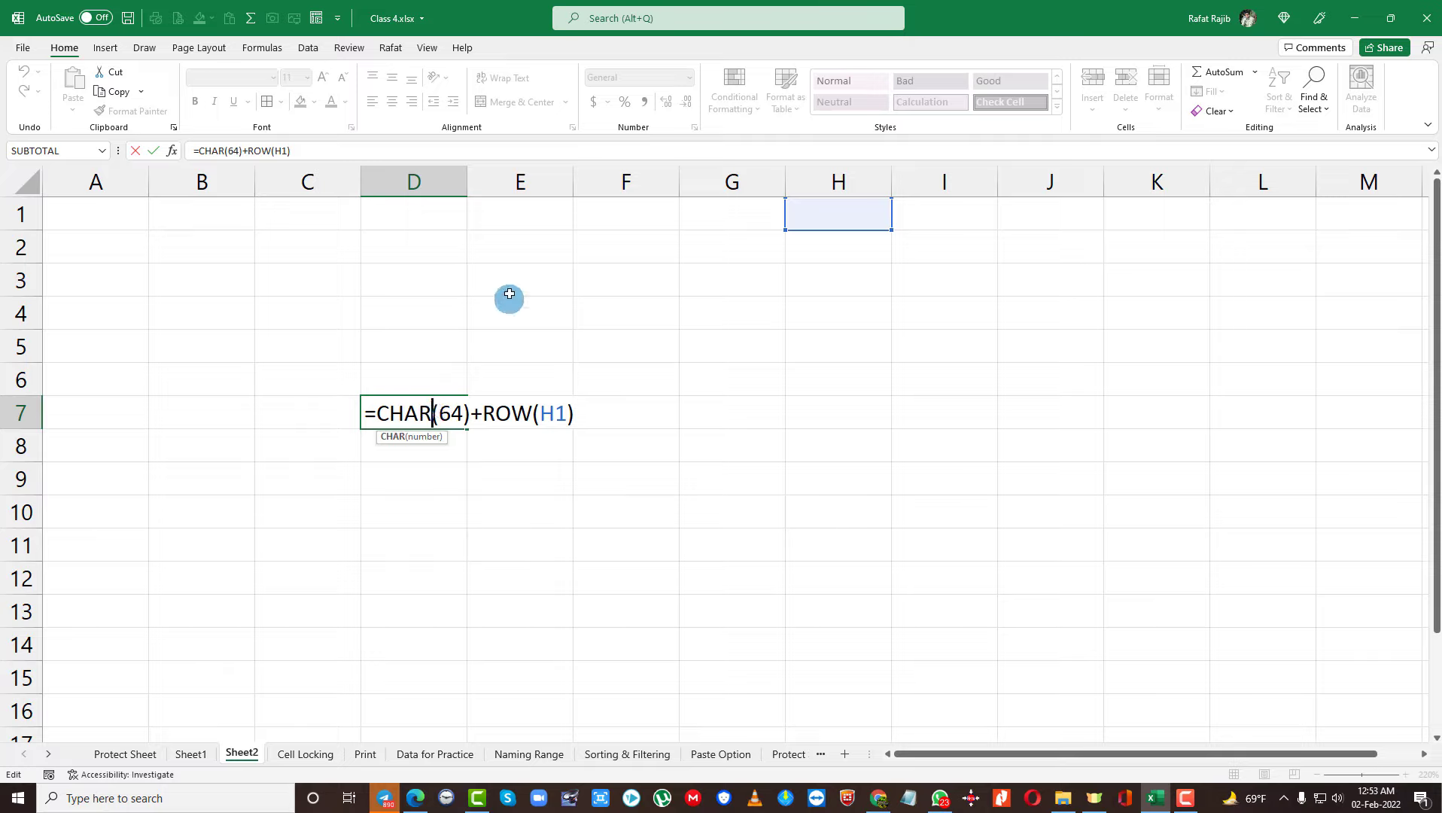
text(()
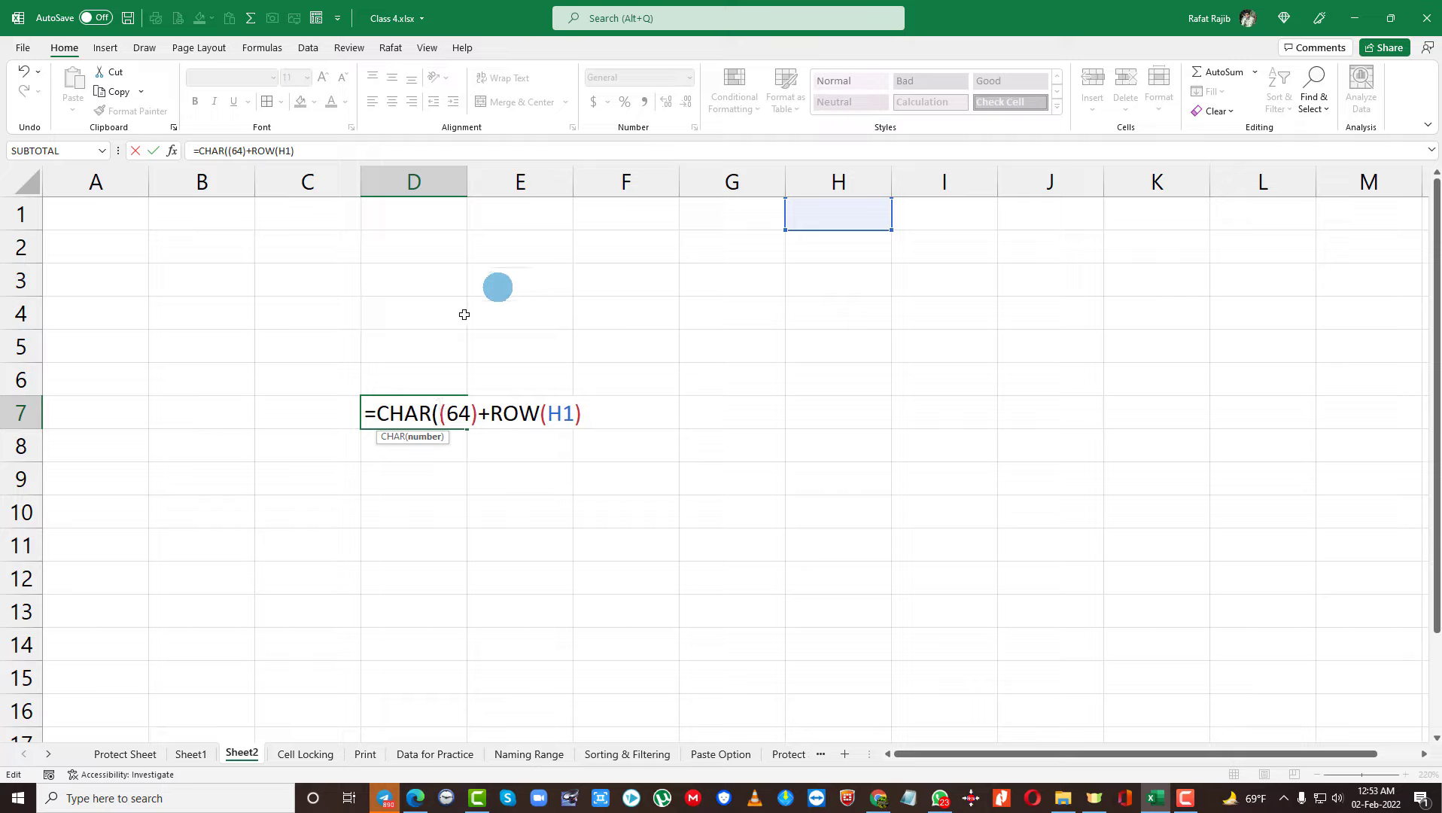
click(593, 419)
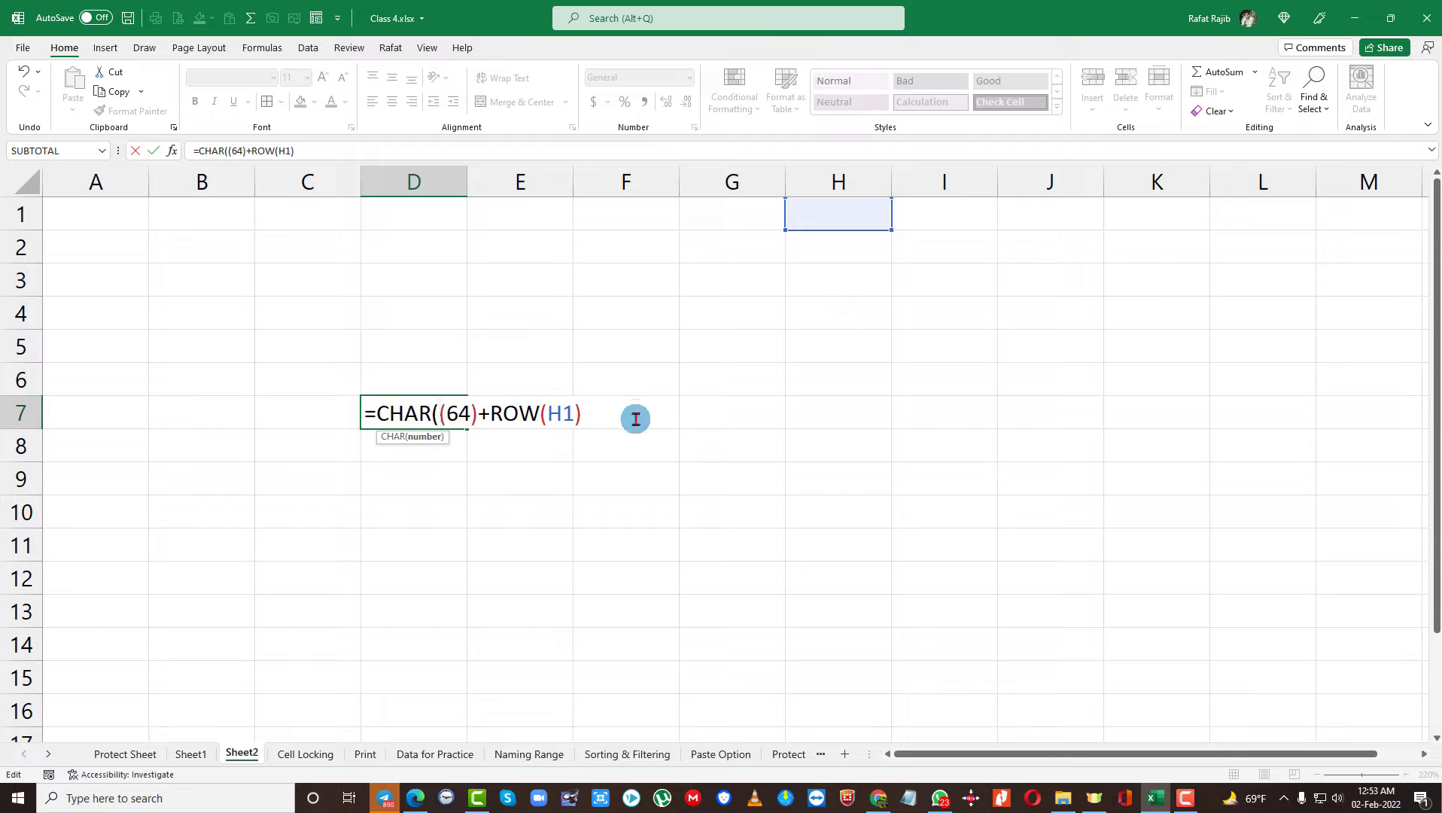
text())
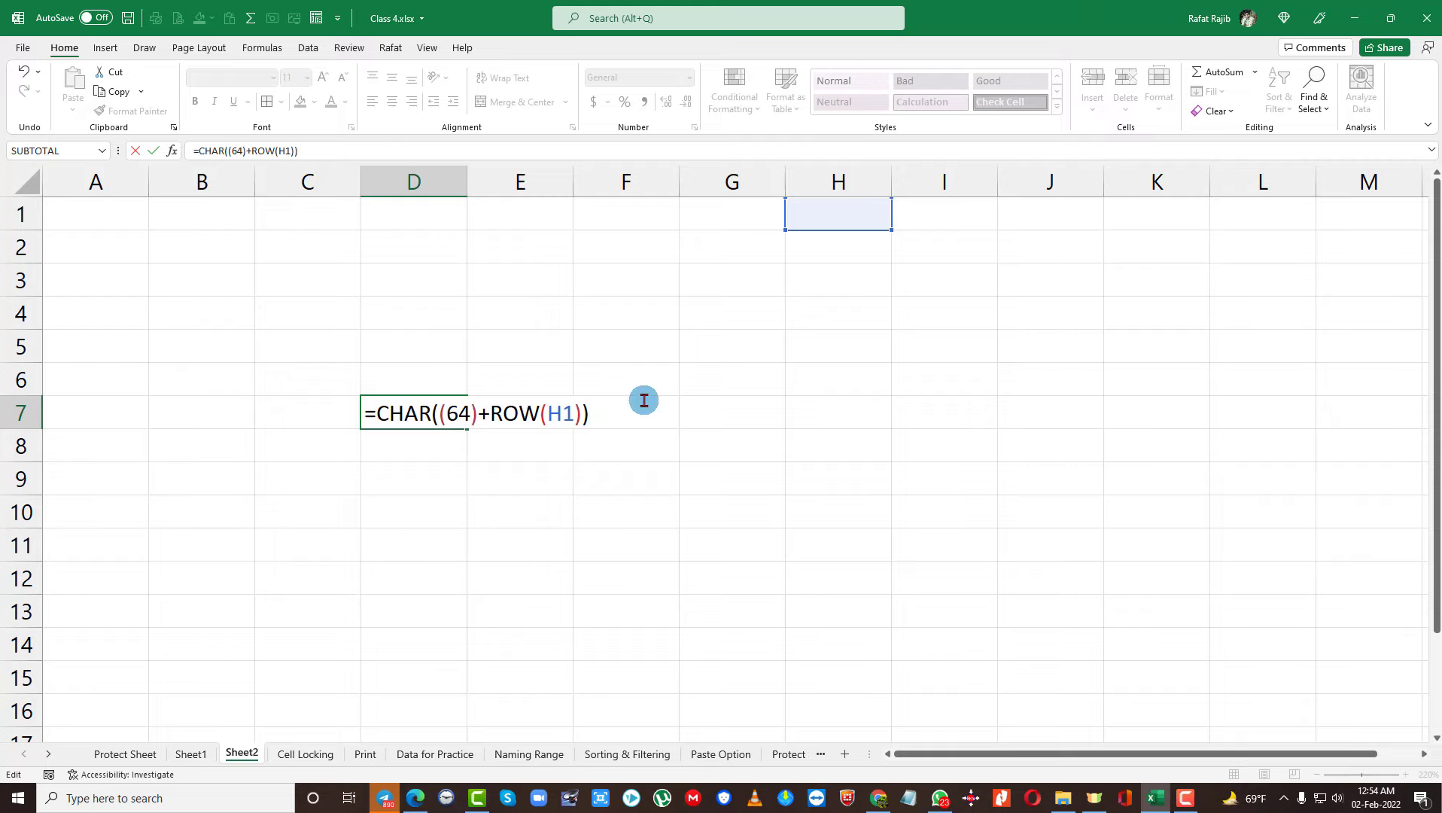
key(Return)
click(447, 406)
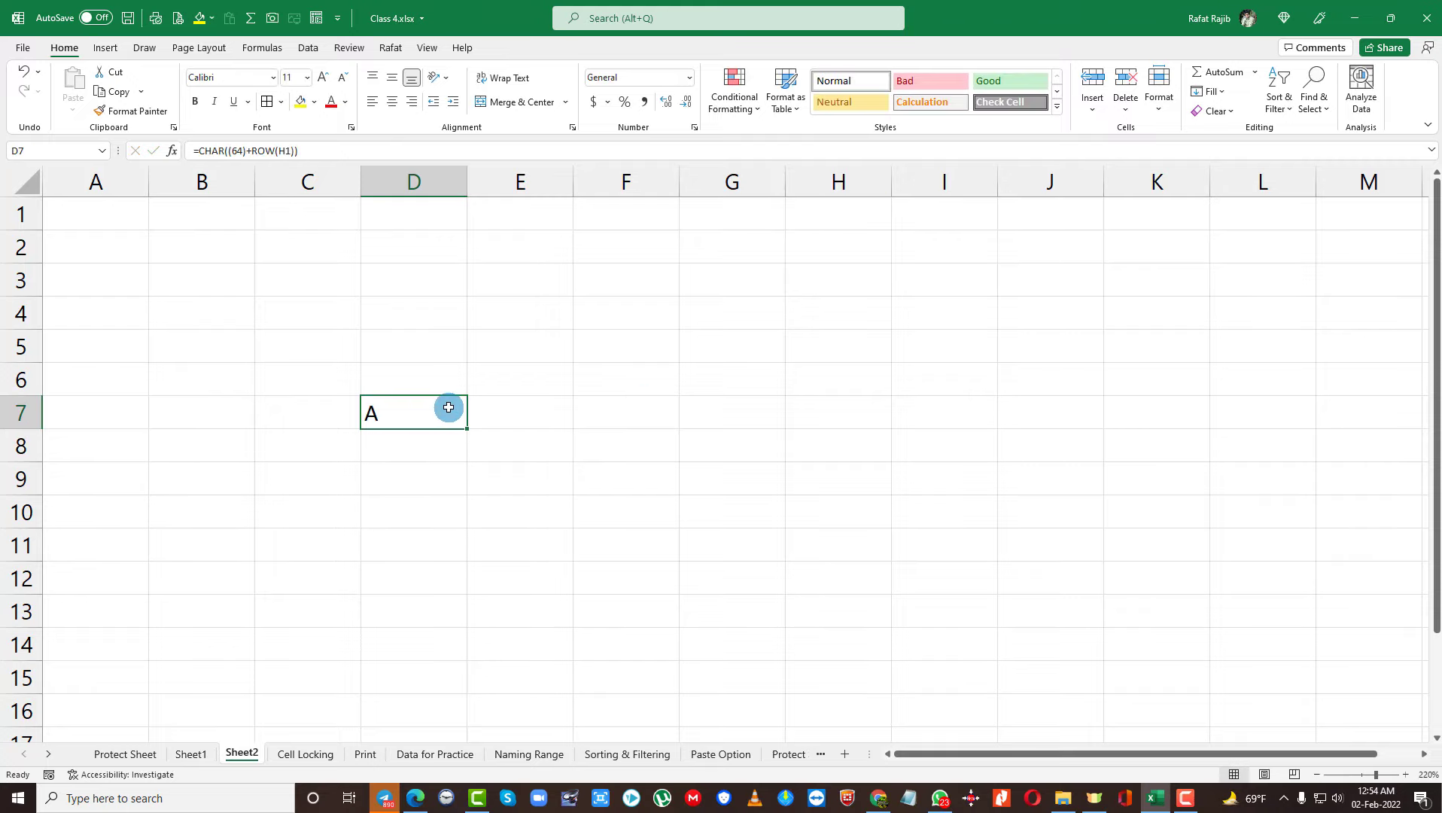
- Fill the CHAR and ROW formula from D7 down column D to beyond row 80
scroll(449, 407, down, 2)
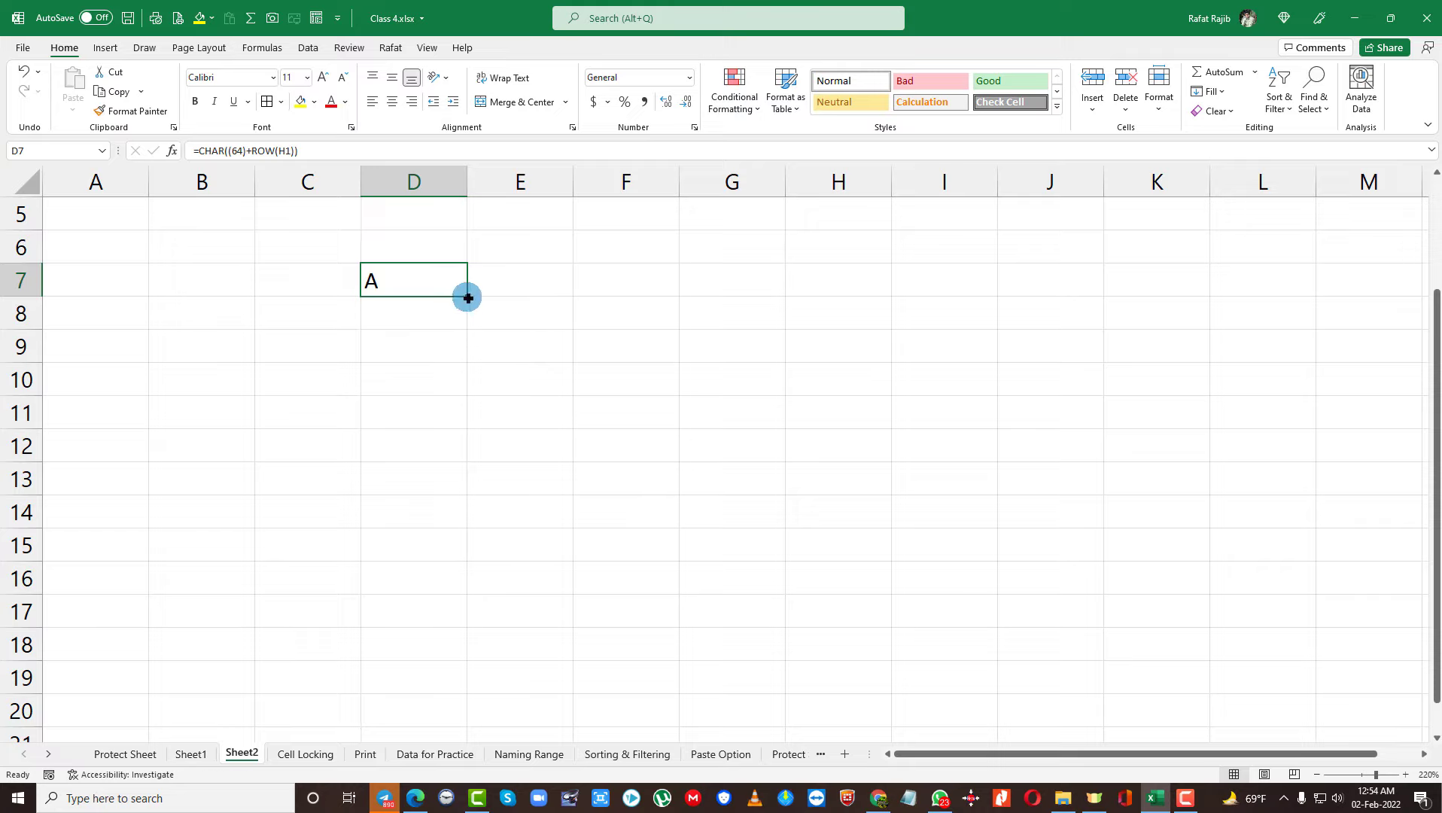
drag(469, 298, 493, 730)
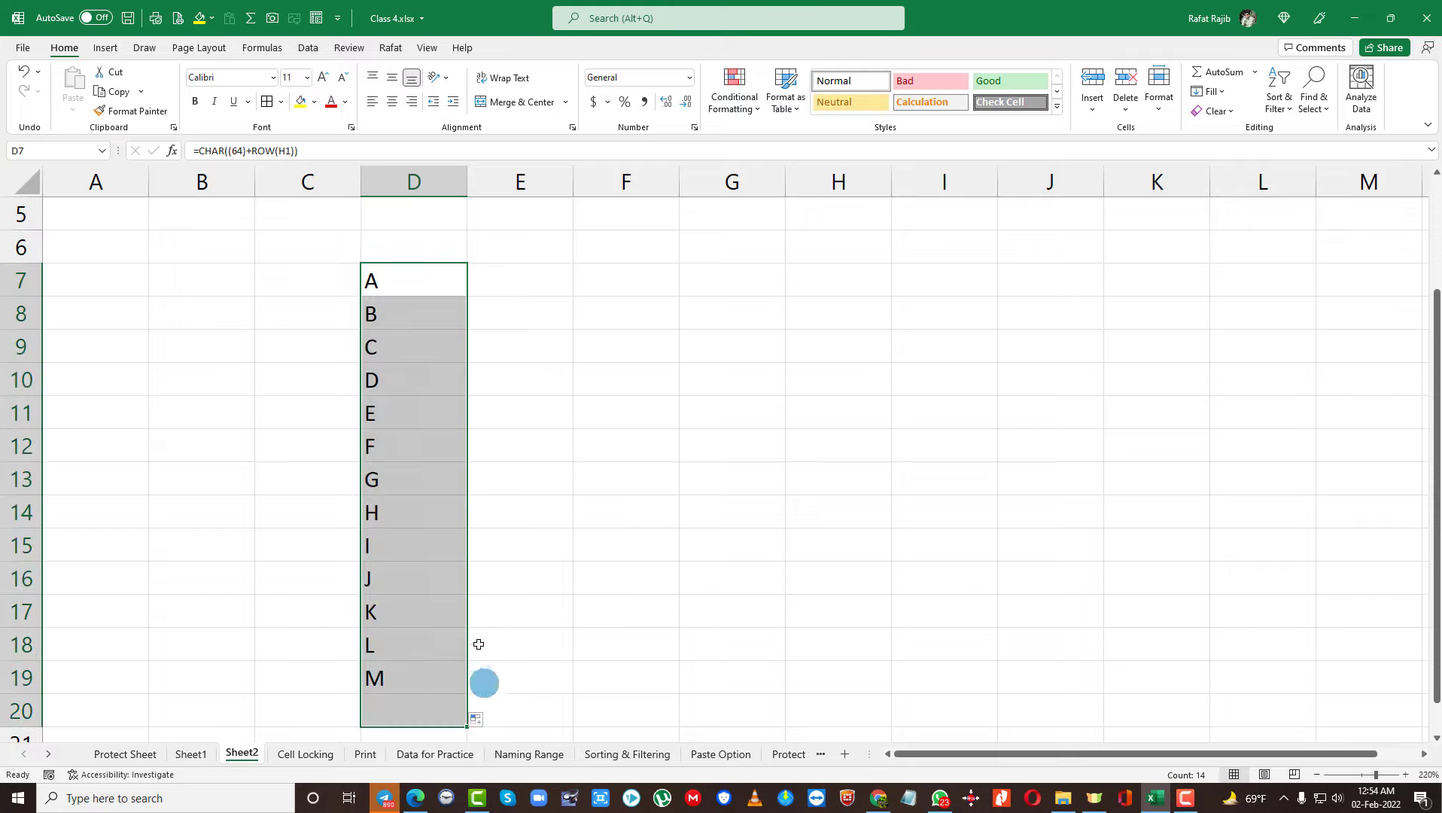
scroll(451, 541, down, 2)
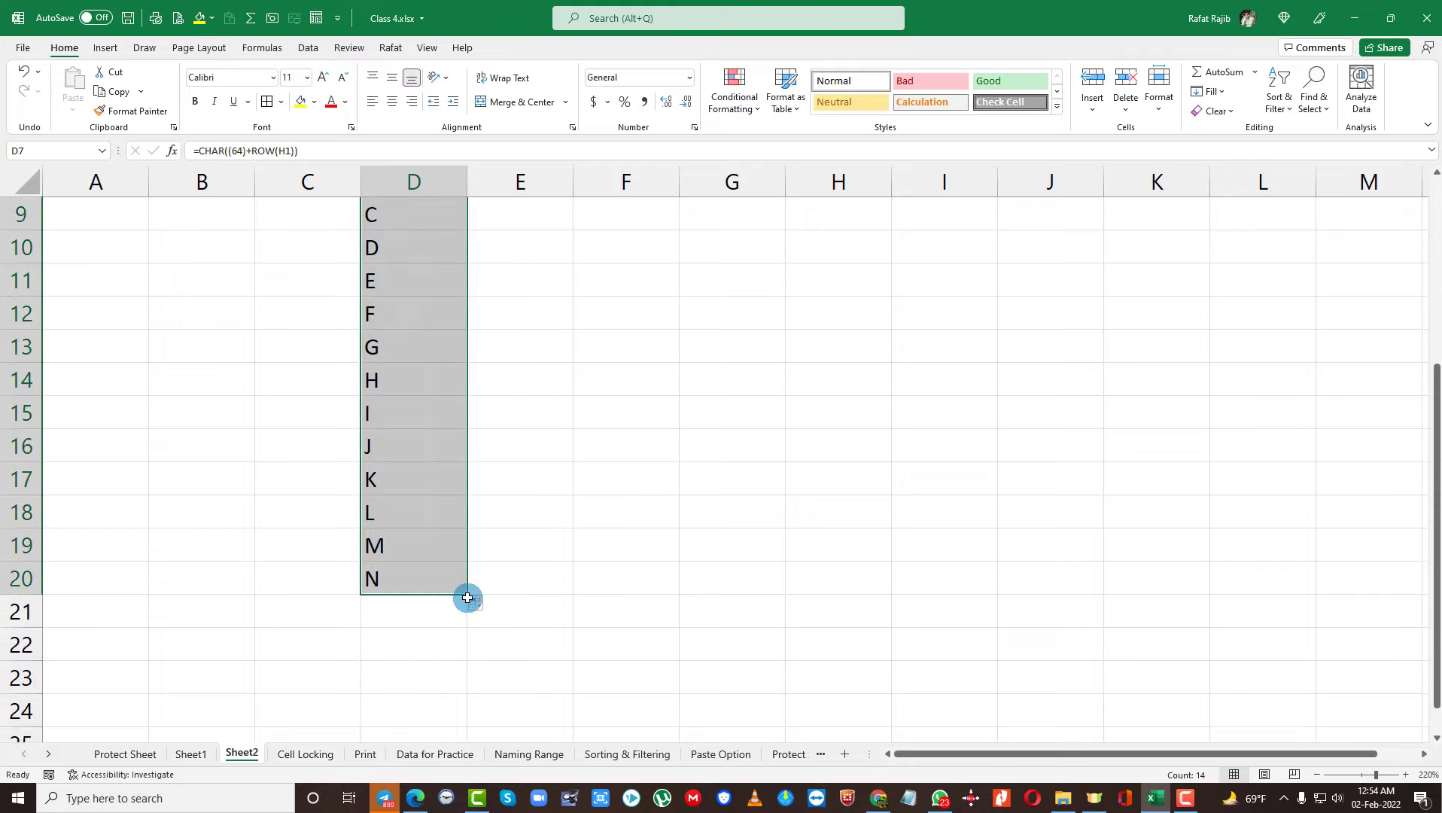
drag(468, 598, 490, 662)
- Clear the non-letter characters below Z in cells D33 to D84
scroll(490, 641, up, 1)
scroll(490, 641, up, 7)
scroll(489, 637, up, 4)
scroll(462, 613, up, 2)
scroll(463, 615, up, 6)
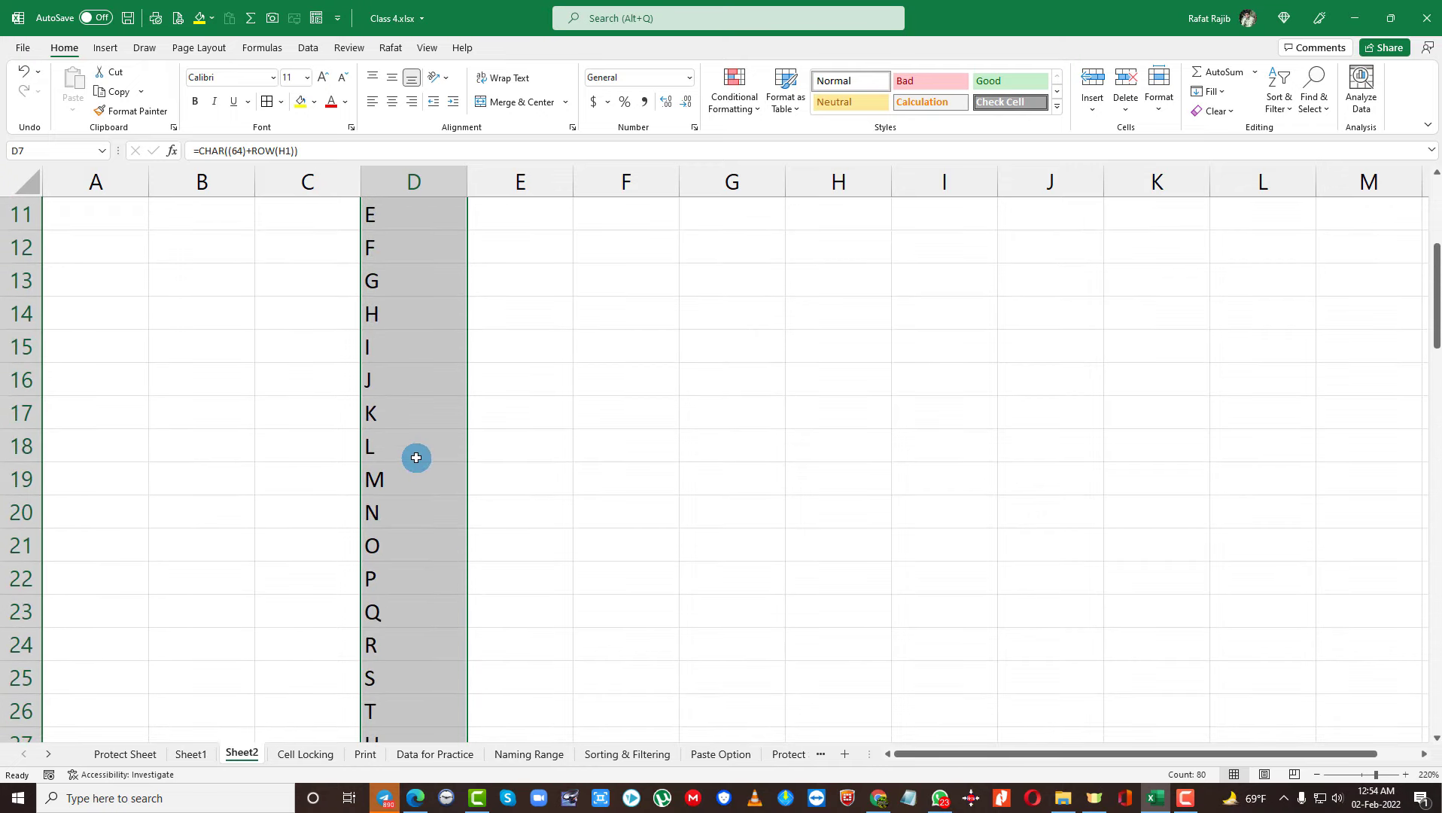
scroll(418, 489, down, 4)
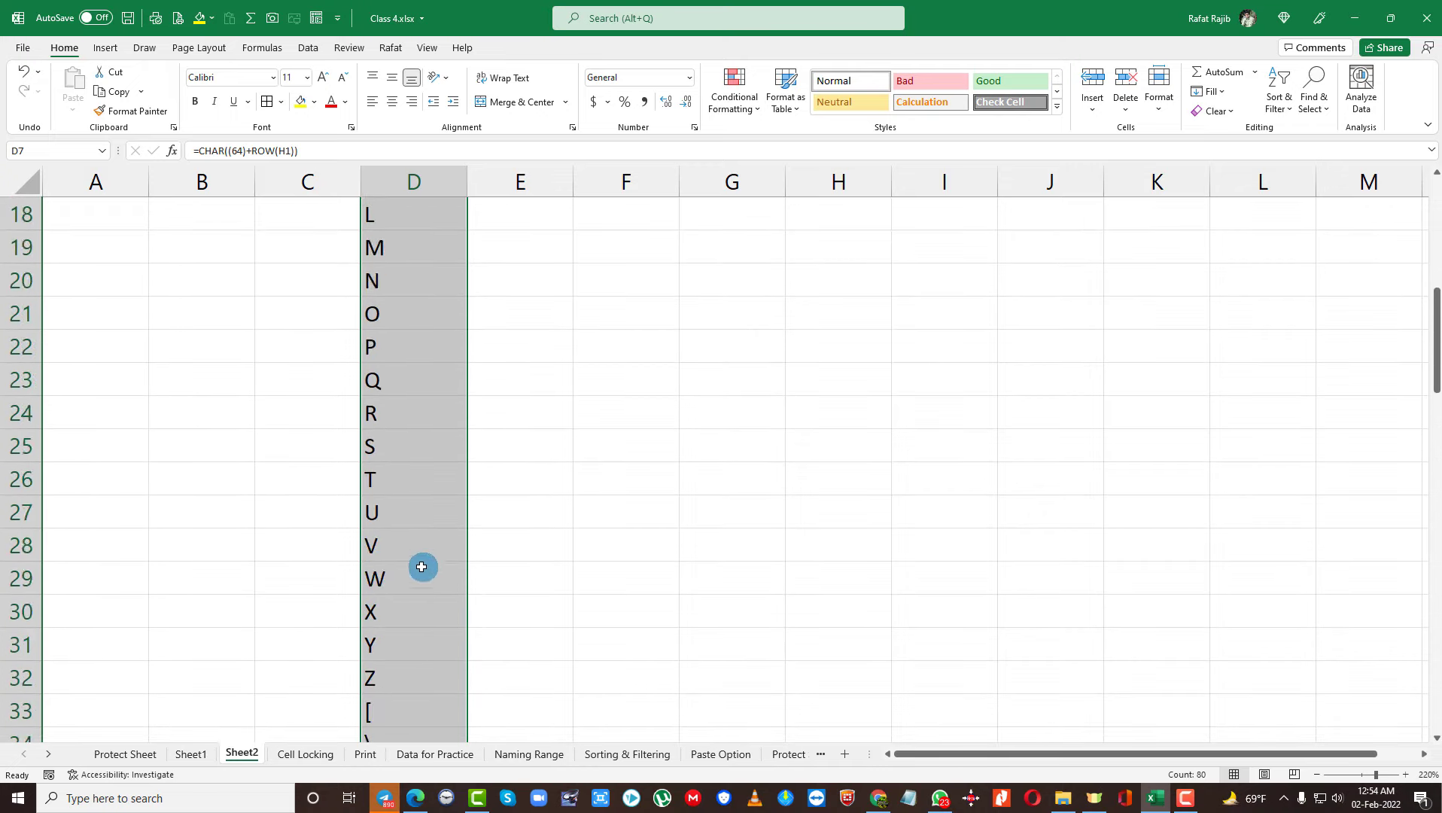
drag(404, 545, 386, 783)
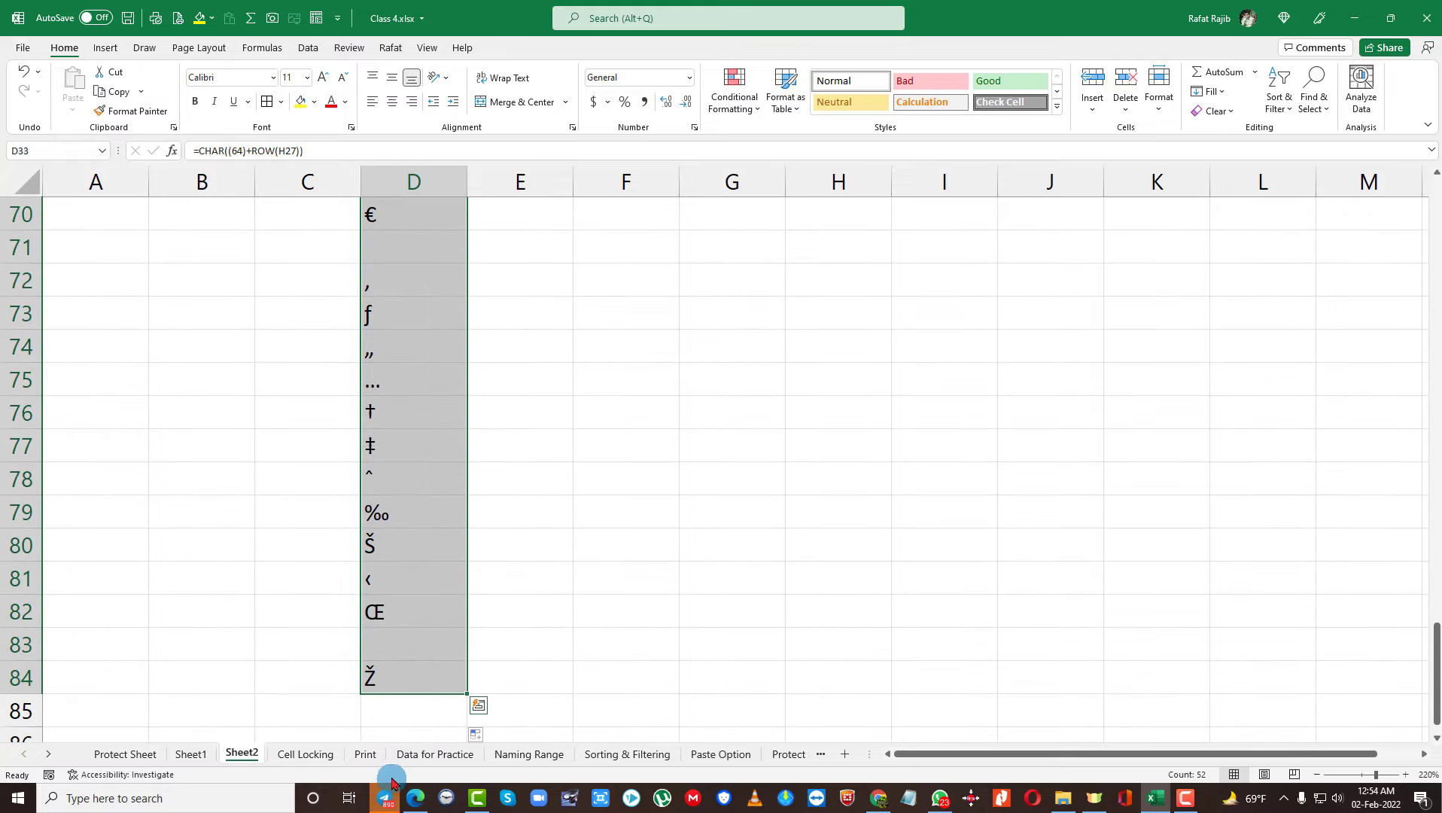
scroll(380, 699, up, 18)
scroll(380, 698, up, 5)
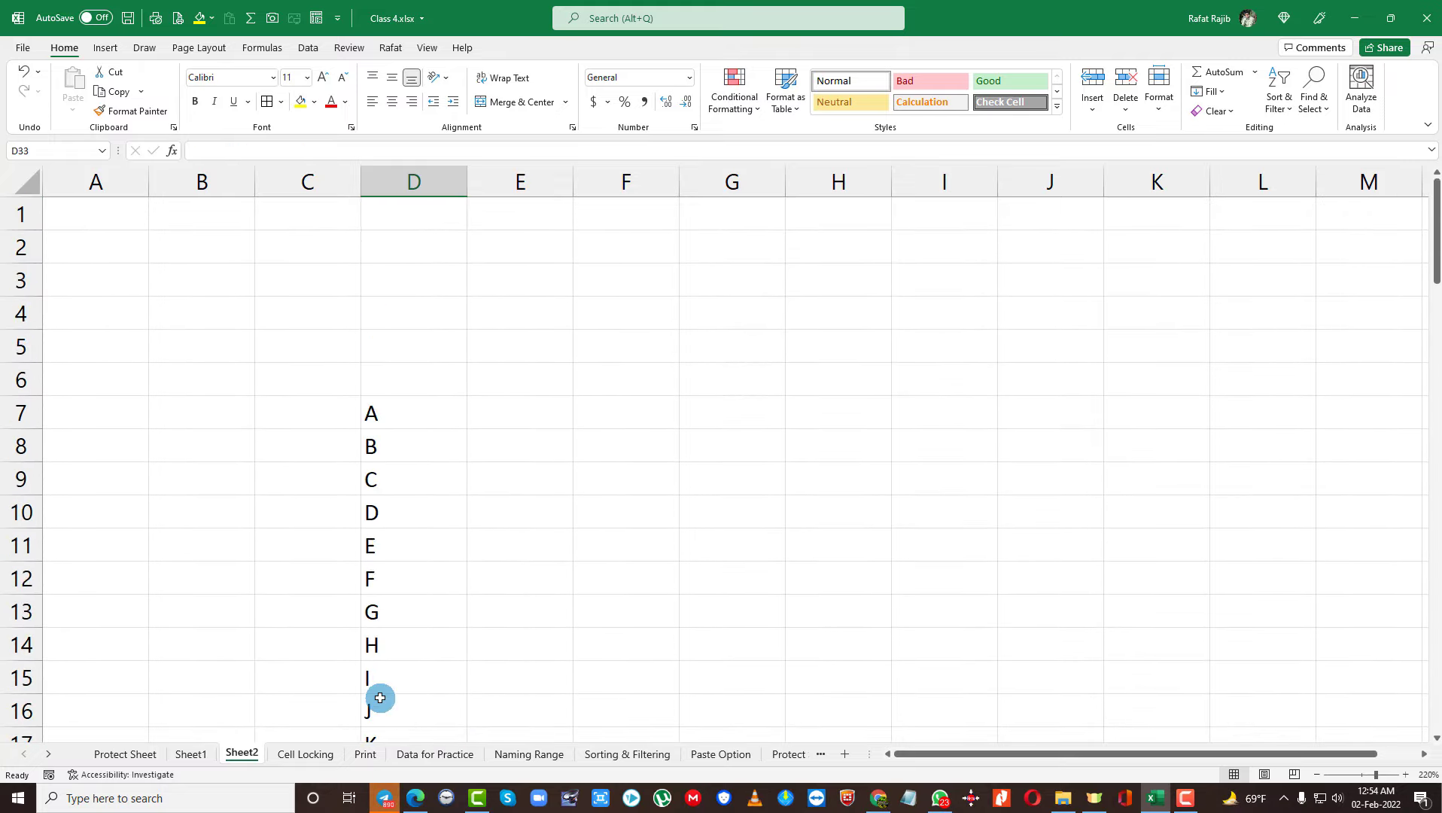
- Change the character code in the D7 formula to 96, giving =CHAR((96)+ROW(H1))
scroll(399, 527, down, 1)
click(377, 313)
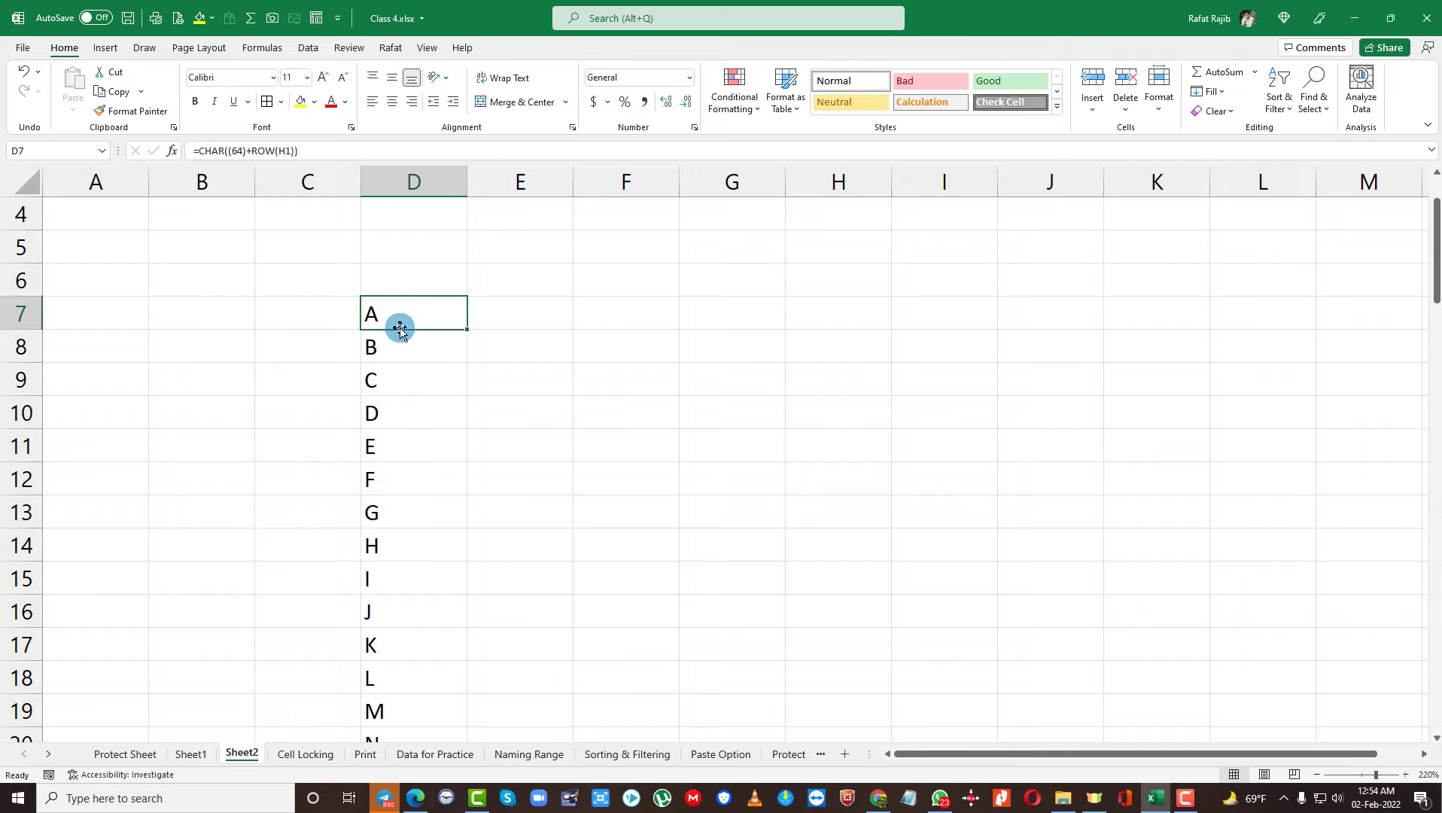
double_click(451, 315)
double_click(459, 313)
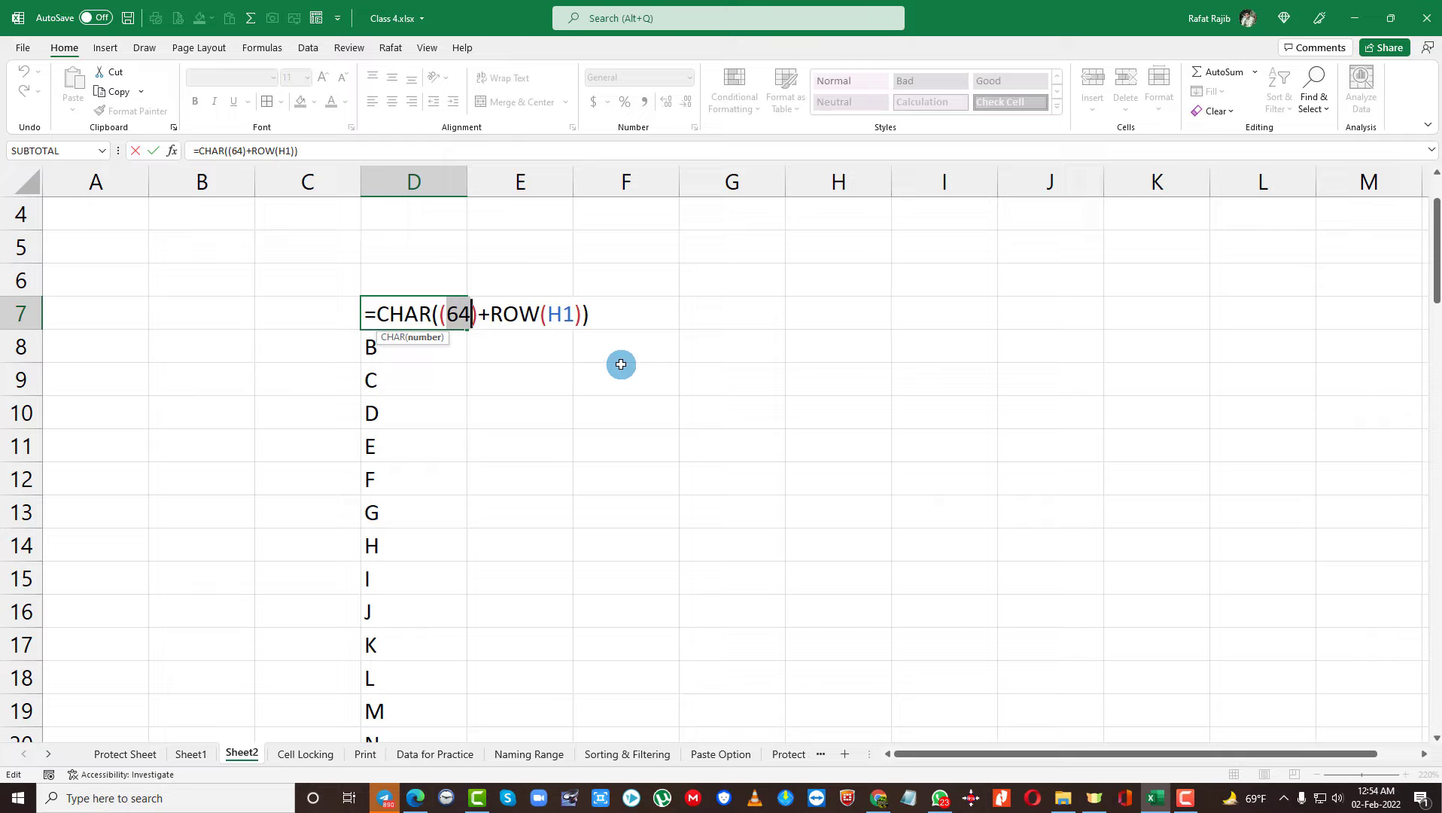
text(96)
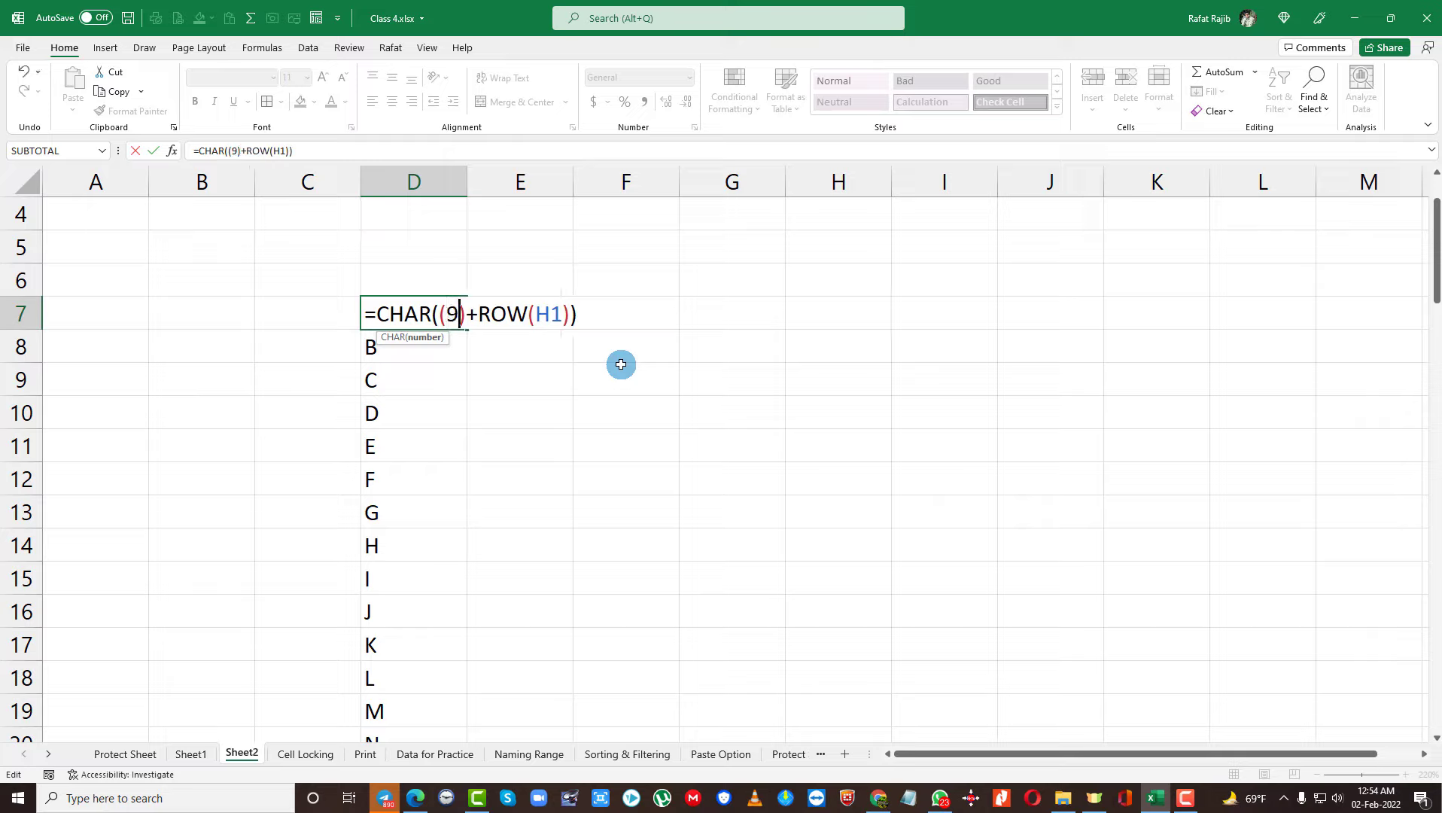
key(Return)
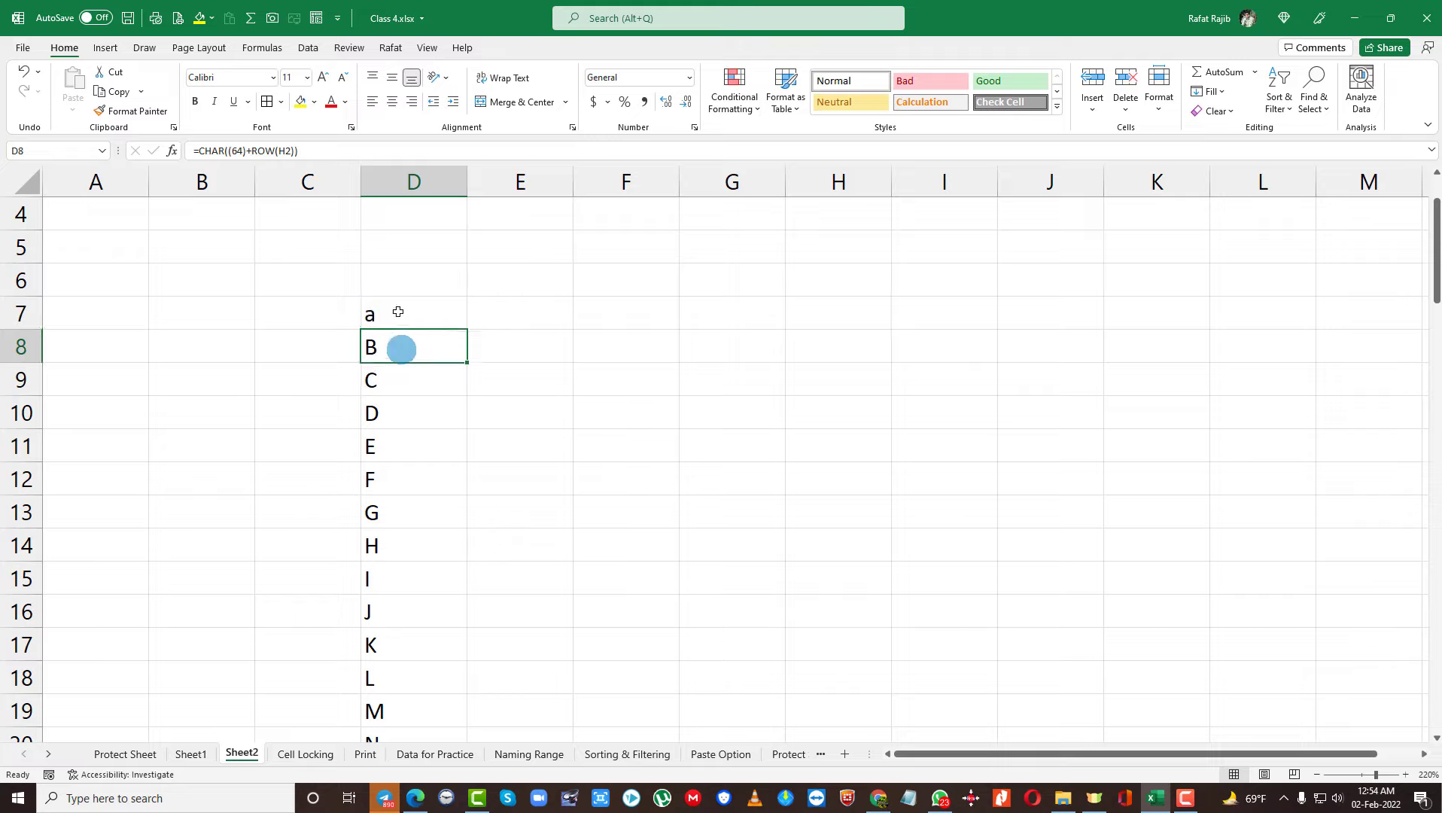
- Fill the updated D7 formula down through D32 and review the lowercase series
click(386, 318)
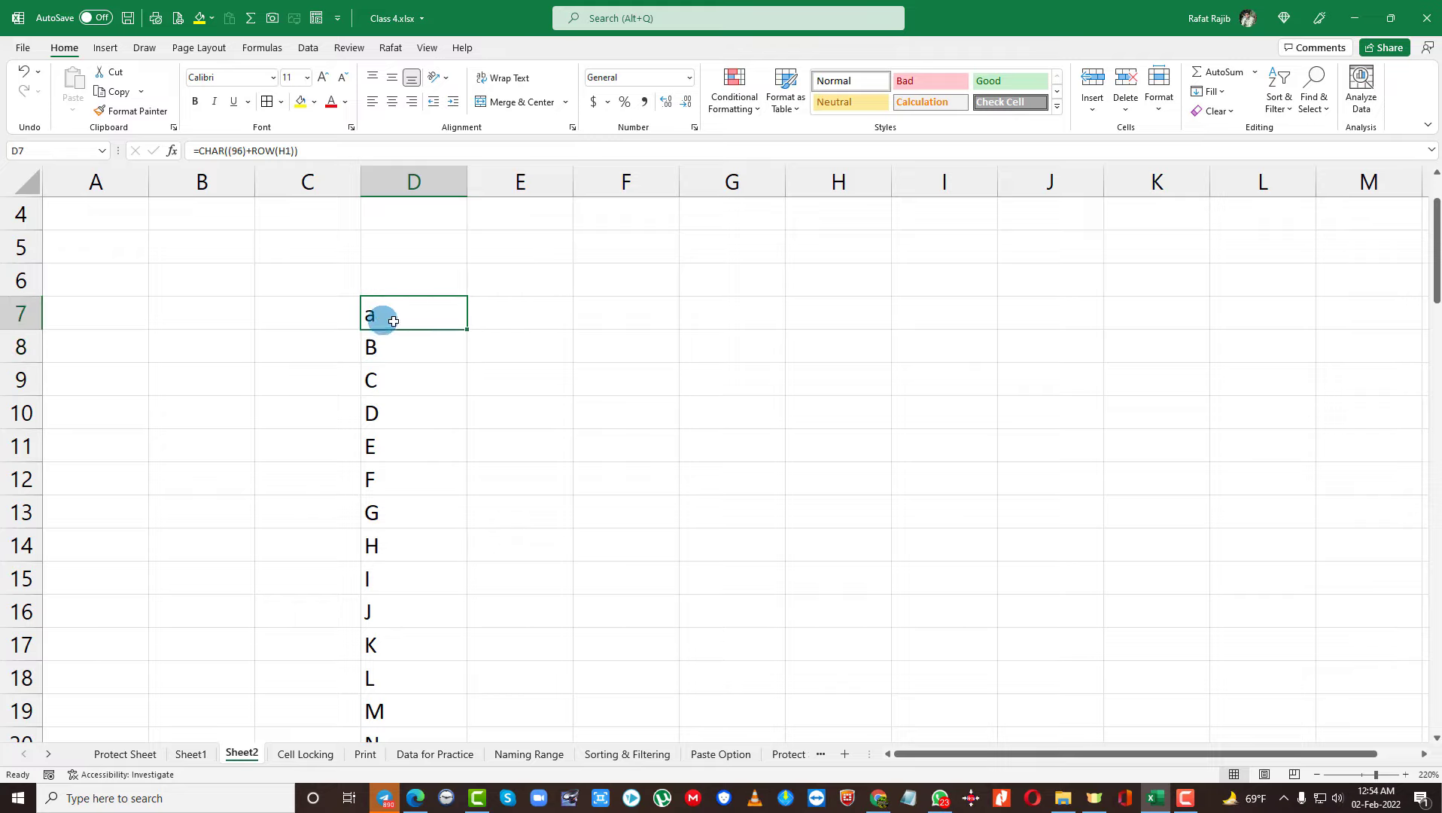
double_click(468, 329)
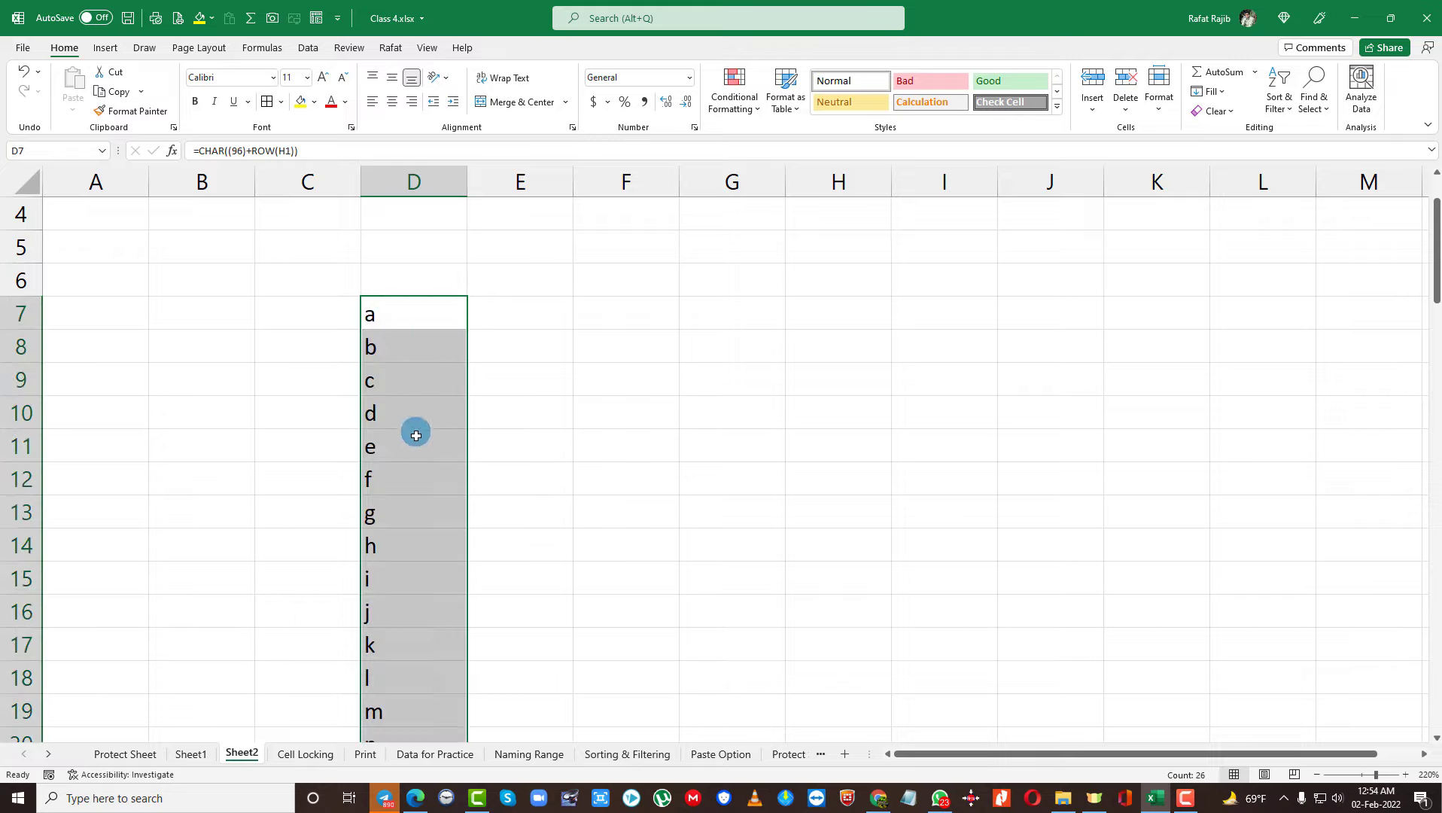
scroll(406, 527, down, 2)
scroll(406, 527, down, 4)
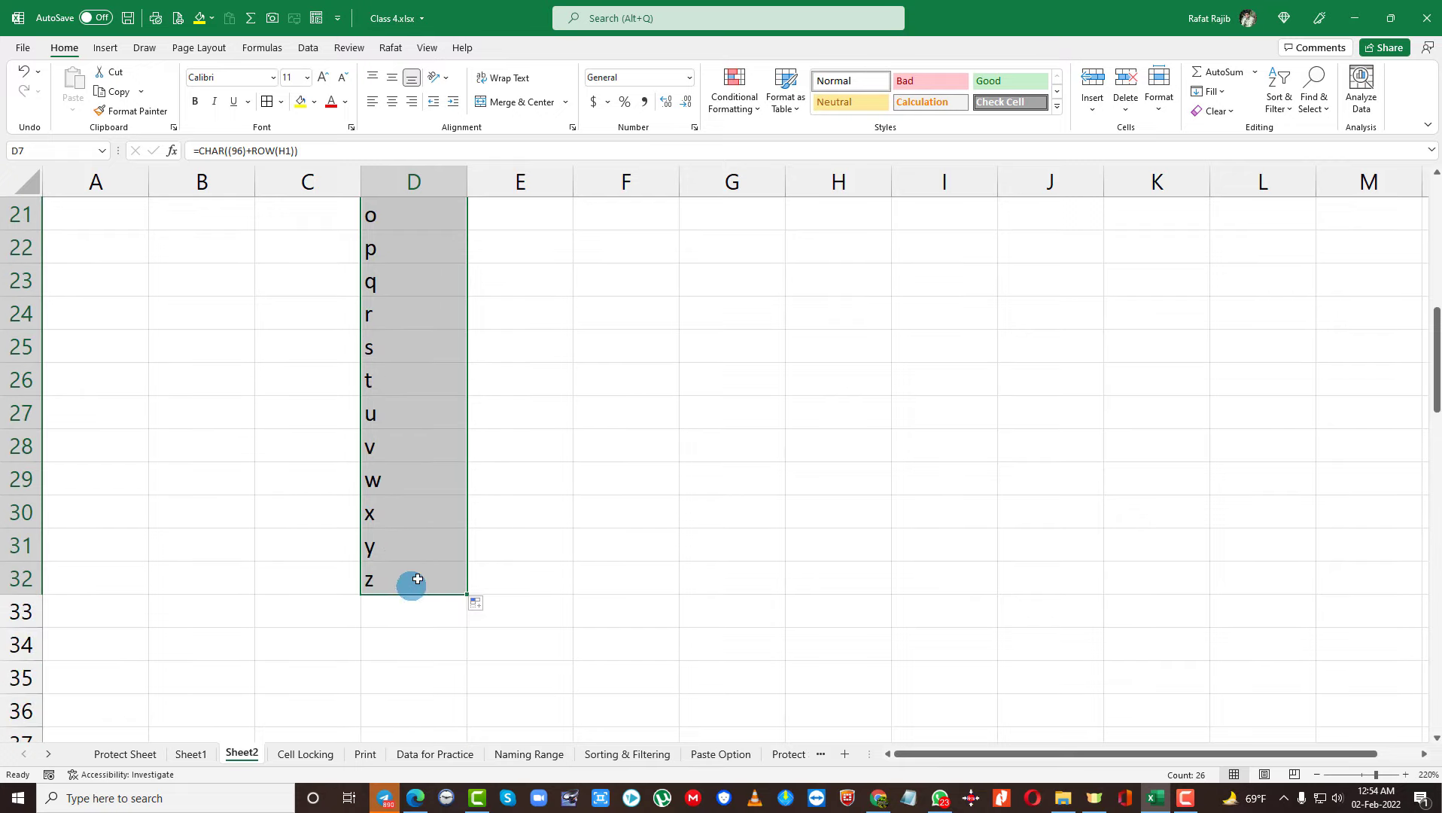
scroll(409, 582, up, 4)
scroll(420, 576, up, 2)
scroll(418, 575, down, 1)
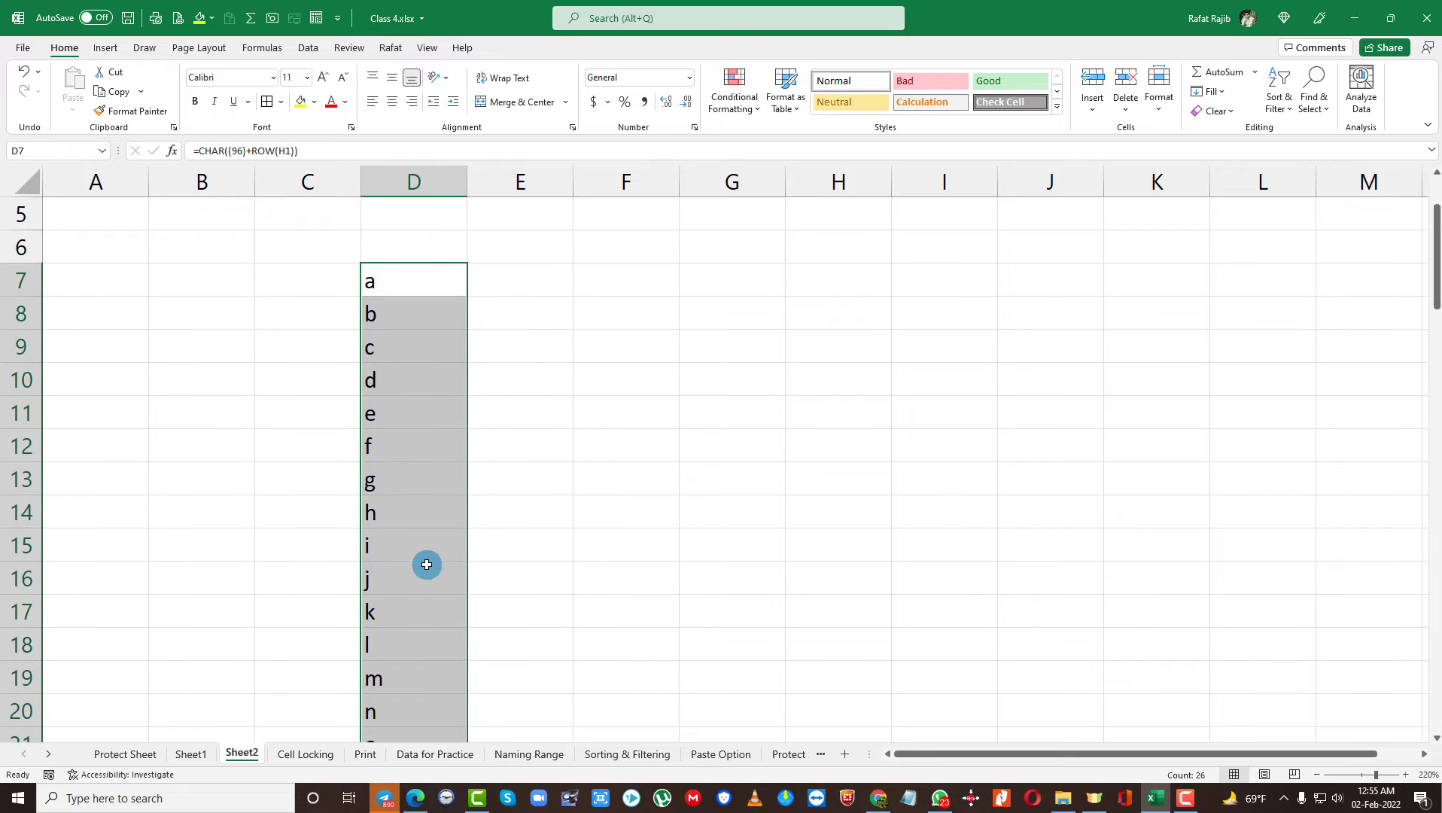